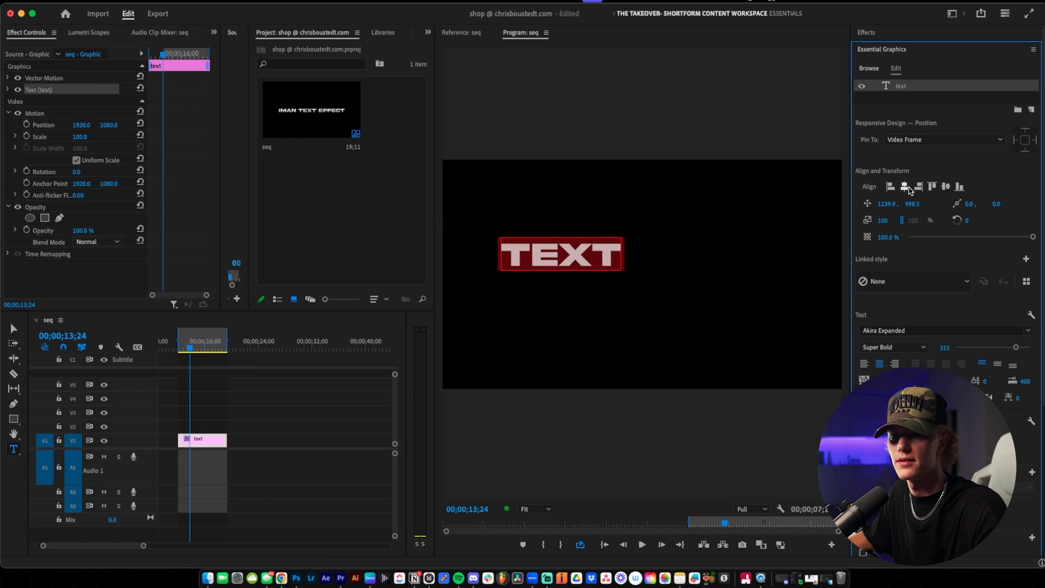
# Set the TEXT title's font size to 400 and centre it horizontally and vertically in the frame
pyautogui.click(904, 187)
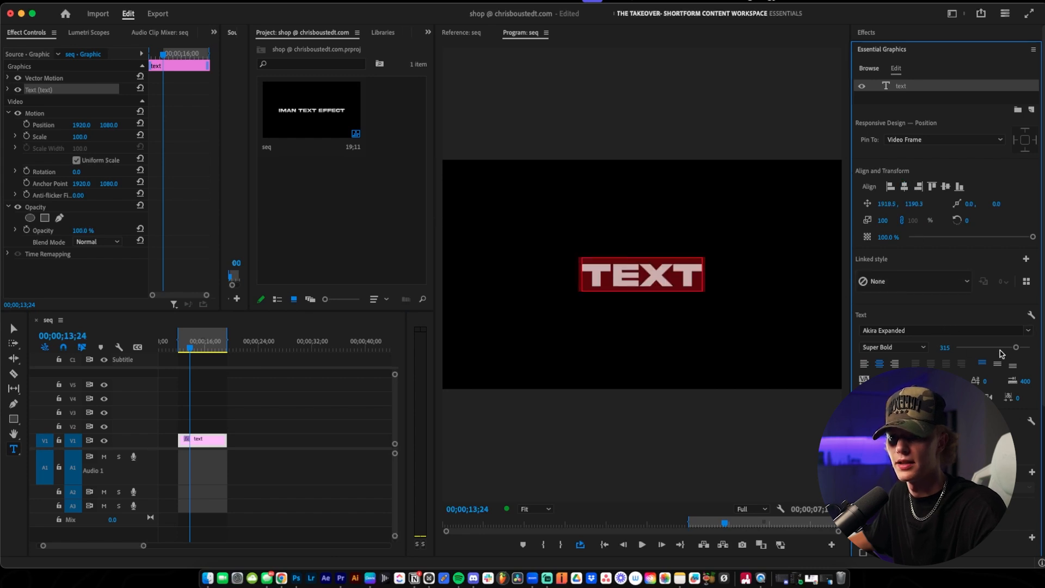
pyautogui.moveTo(1015, 347); pyautogui.dragTo(1032, 347)
pyautogui.click(904, 187)
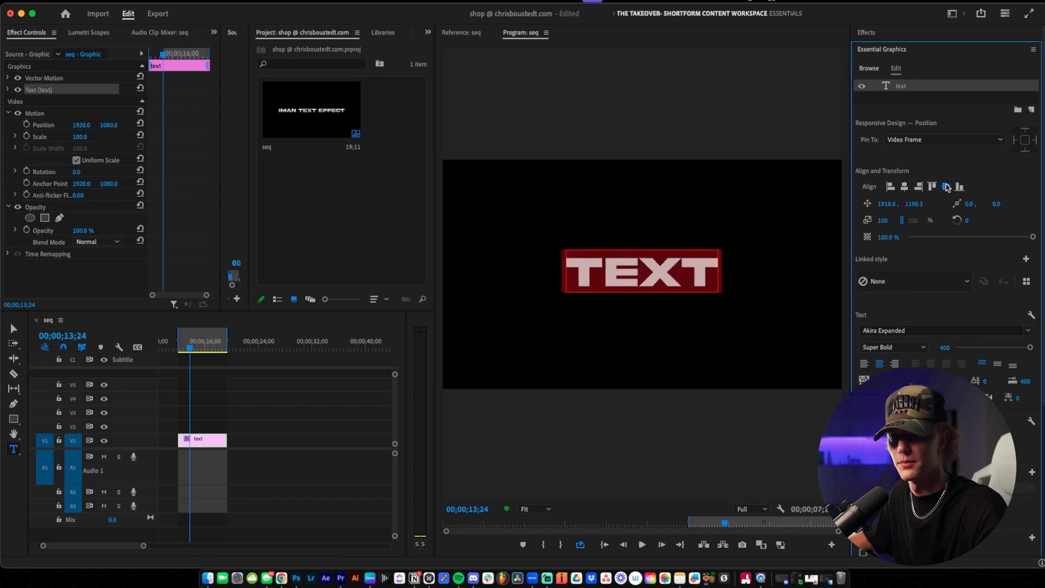
pyautogui.click(945, 187)
# Try to give the title a linear gradient fill from white to grey A5A5A5
pyautogui.click(640, 275)
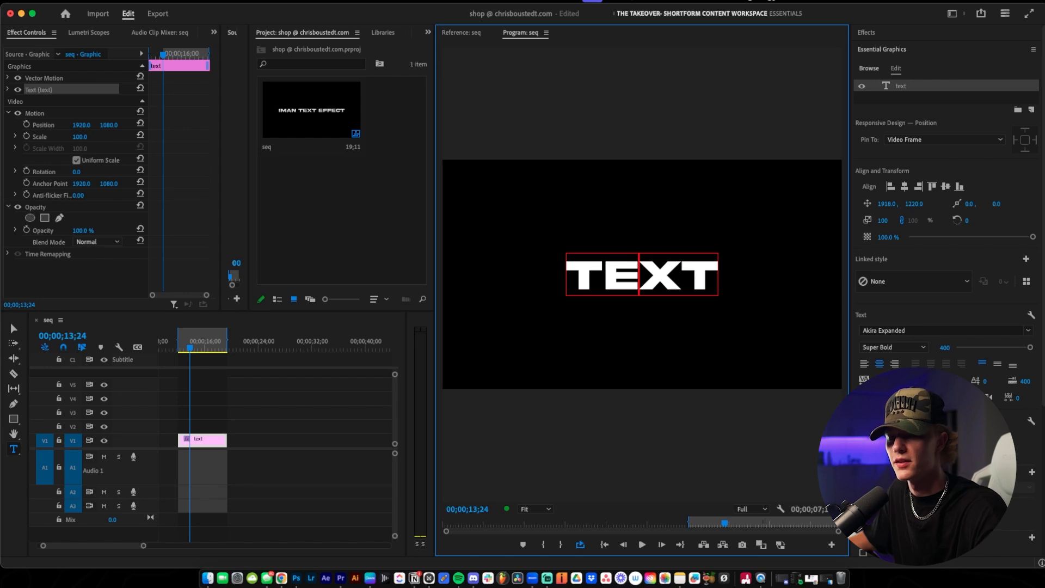
pyautogui.click(879, 442)
pyautogui.moveTo(465, 191); pyautogui.dragTo(290, 183)
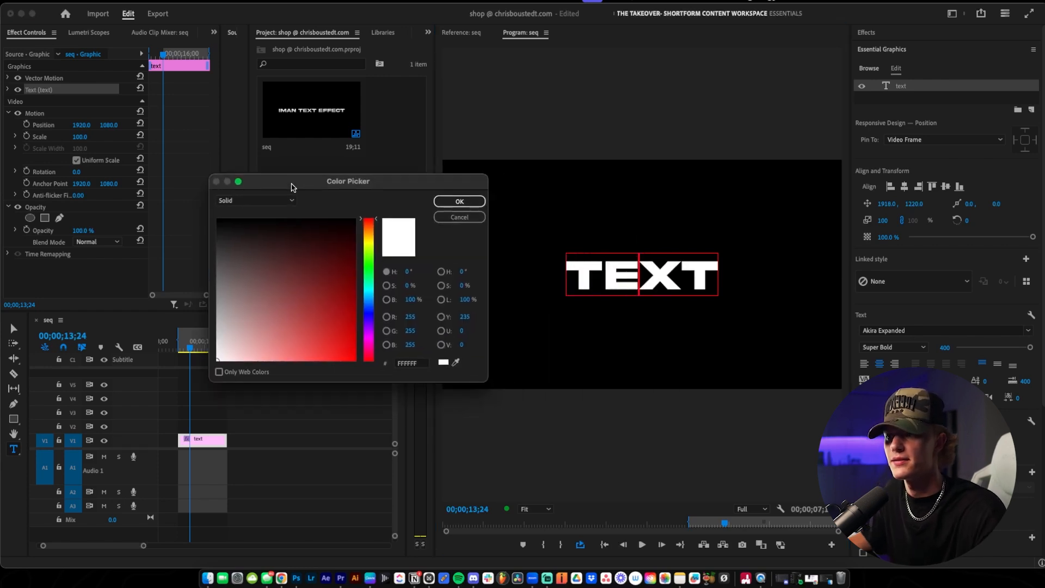
pyautogui.click(280, 201)
pyautogui.click(280, 211)
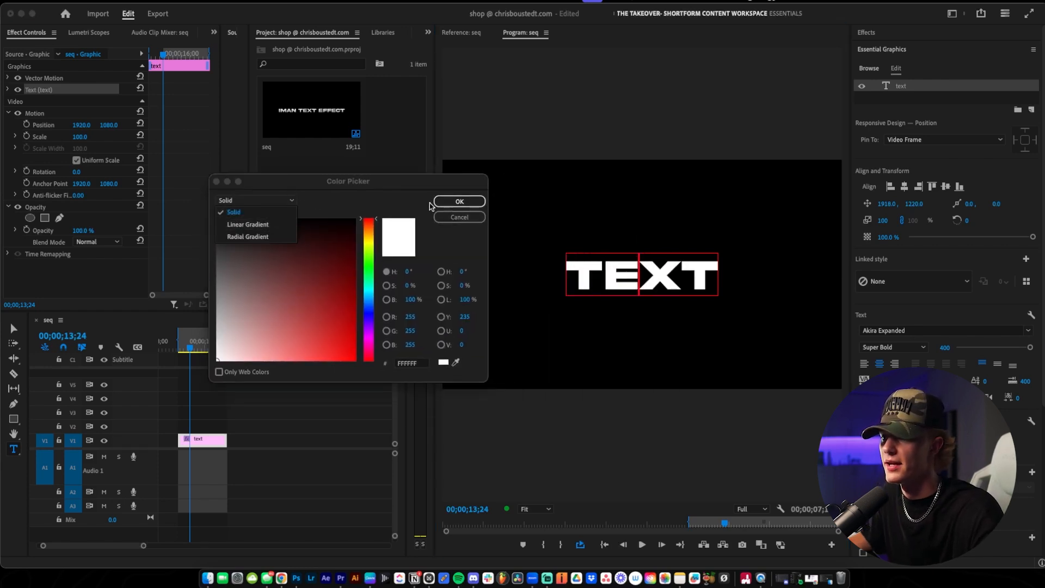
pyautogui.click(459, 201)
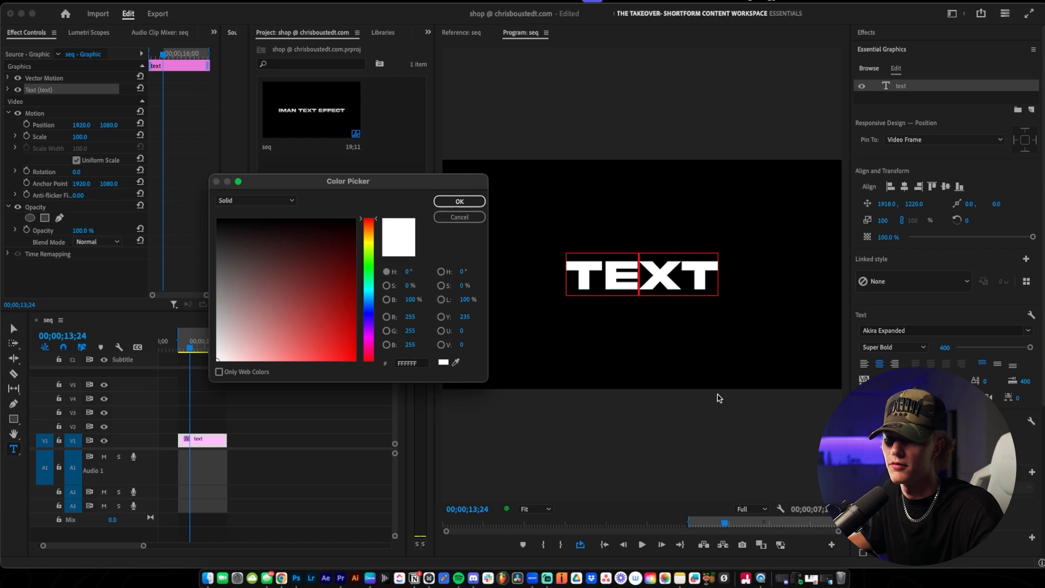
pyautogui.click(253, 202)
pyautogui.click(255, 223)
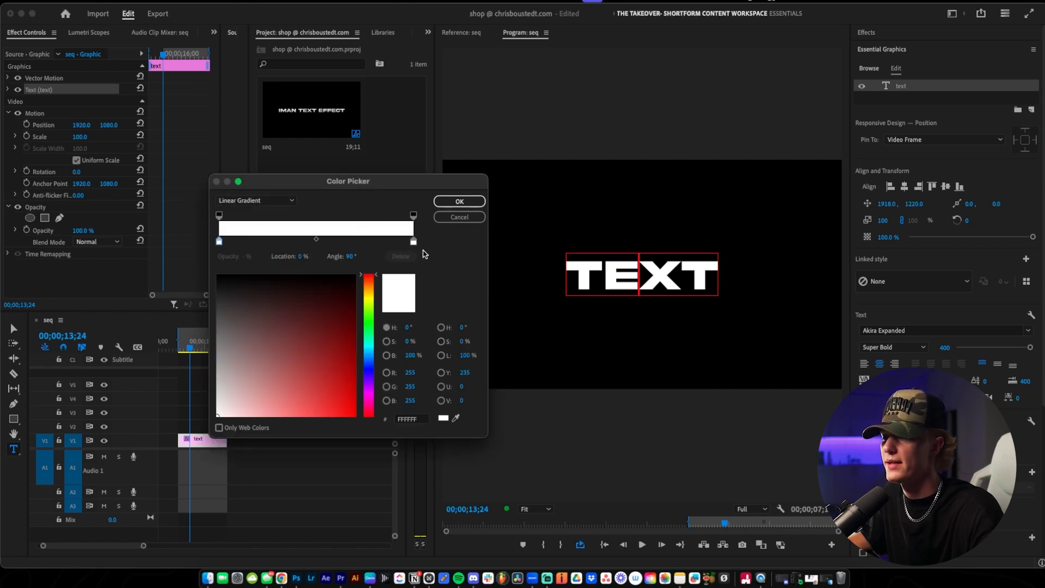
pyautogui.click(413, 240)
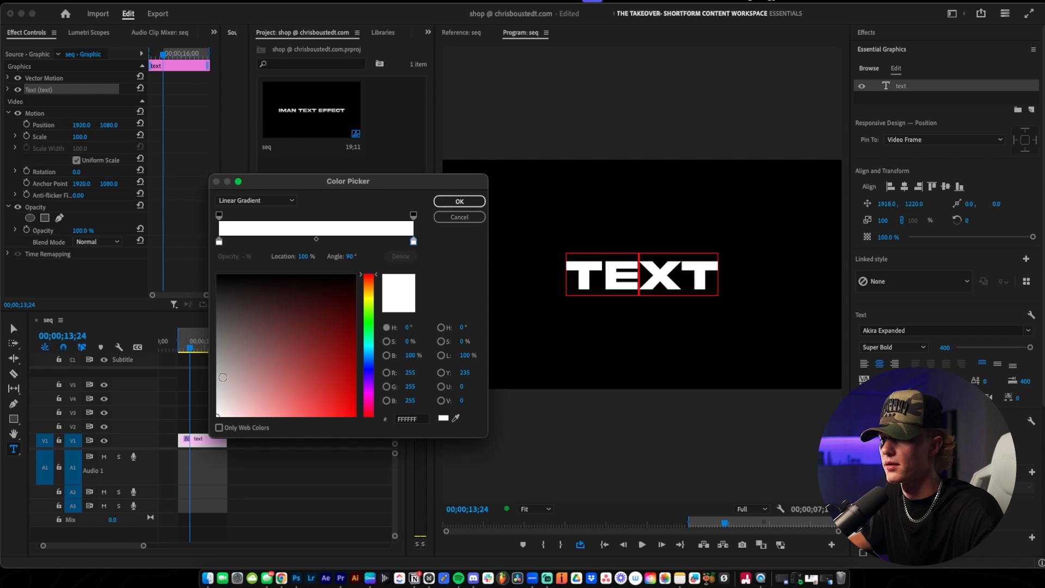
pyautogui.moveTo(222, 377); pyautogui.dragTo(217, 366)
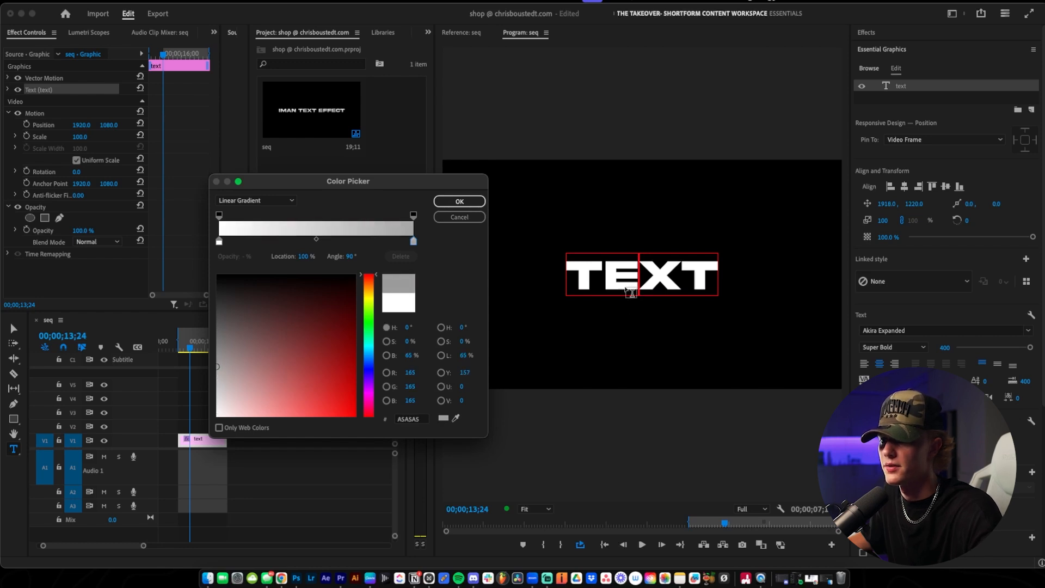
pyautogui.click(459, 203)
# Select the whole word TEXT and fill it with a linear gradient from white to grey AFAFAF
pyautogui.doubleClick(618, 262)
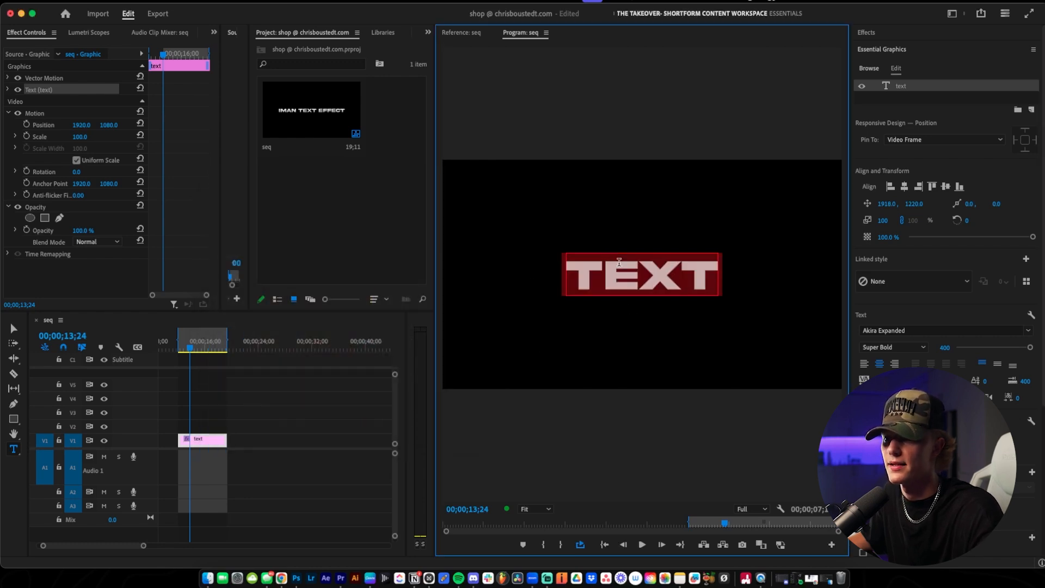
pyautogui.click(881, 438)
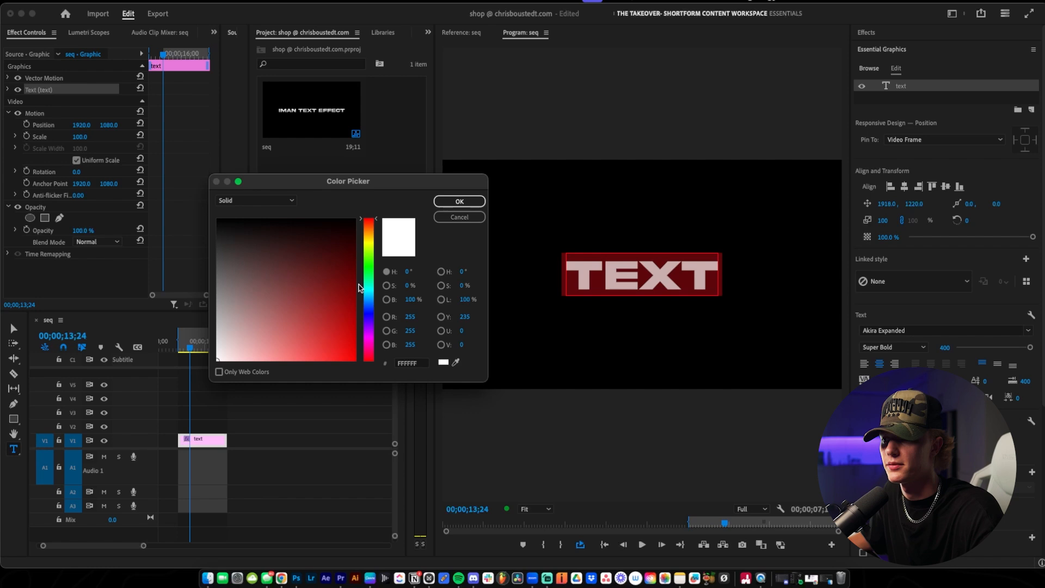
pyautogui.click(256, 200)
pyautogui.click(244, 224)
pyautogui.click(413, 241)
pyautogui.click(246, 369)
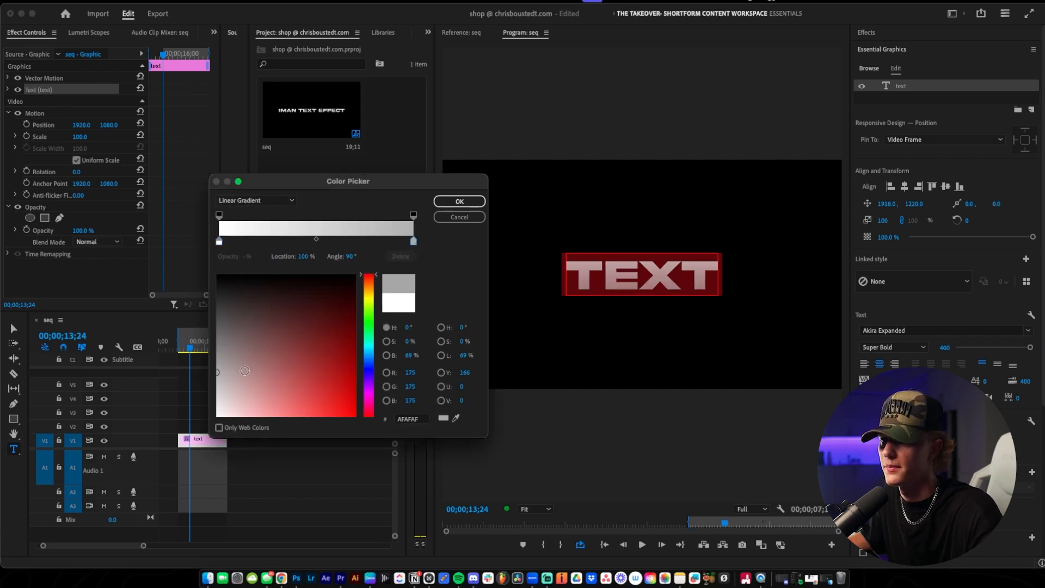
pyautogui.click(459, 201)
pyautogui.click(615, 277)
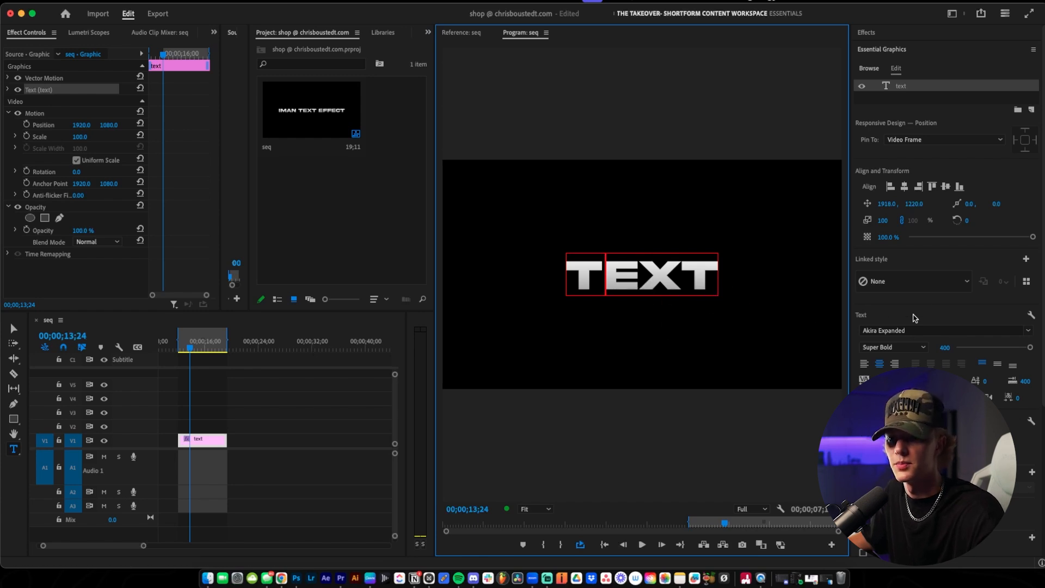
# Search the effects for "post" and apply Posterize Time to the text clip
pyautogui.click(881, 32)
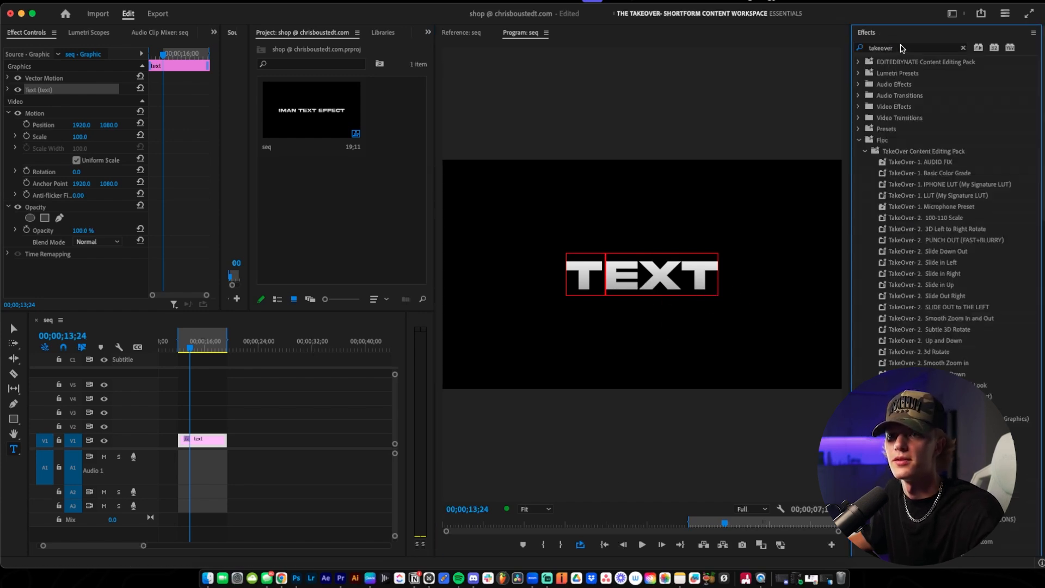
pyautogui.click(903, 48)
pyautogui.press('BackSpace')
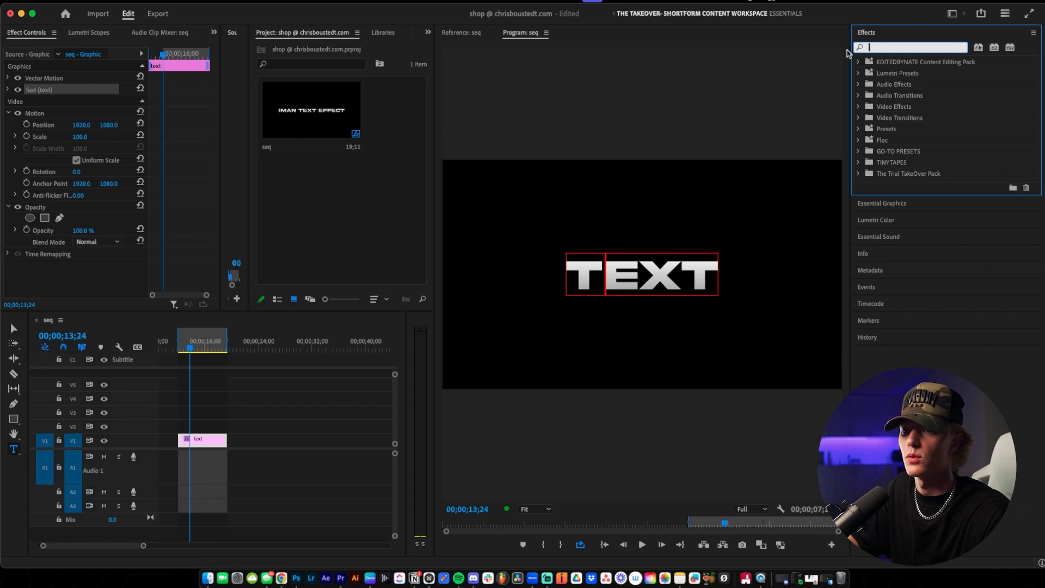
pyautogui.write('post')
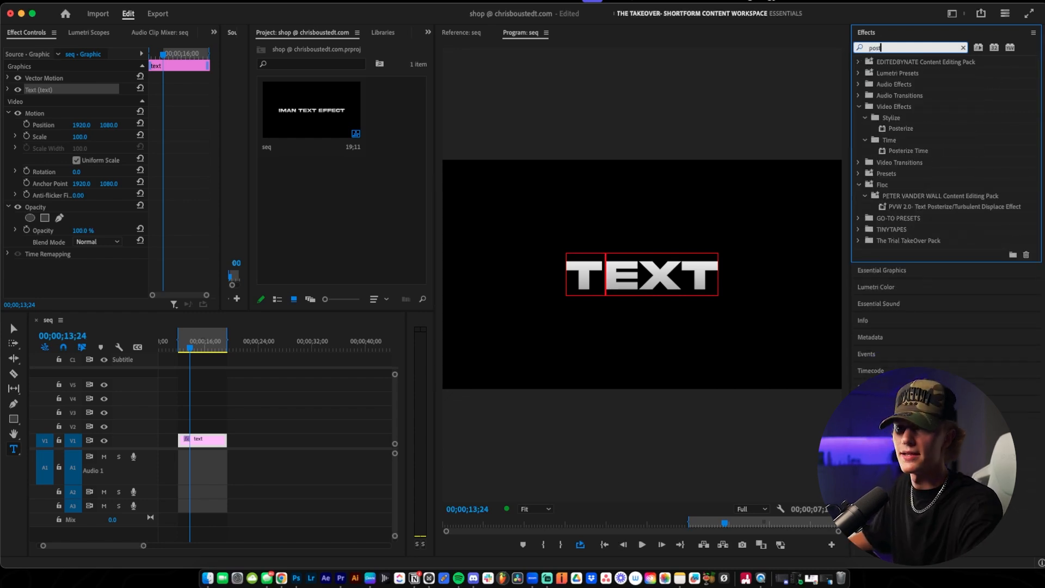
pyautogui.moveTo(908, 151); pyautogui.dragTo(139, 228)
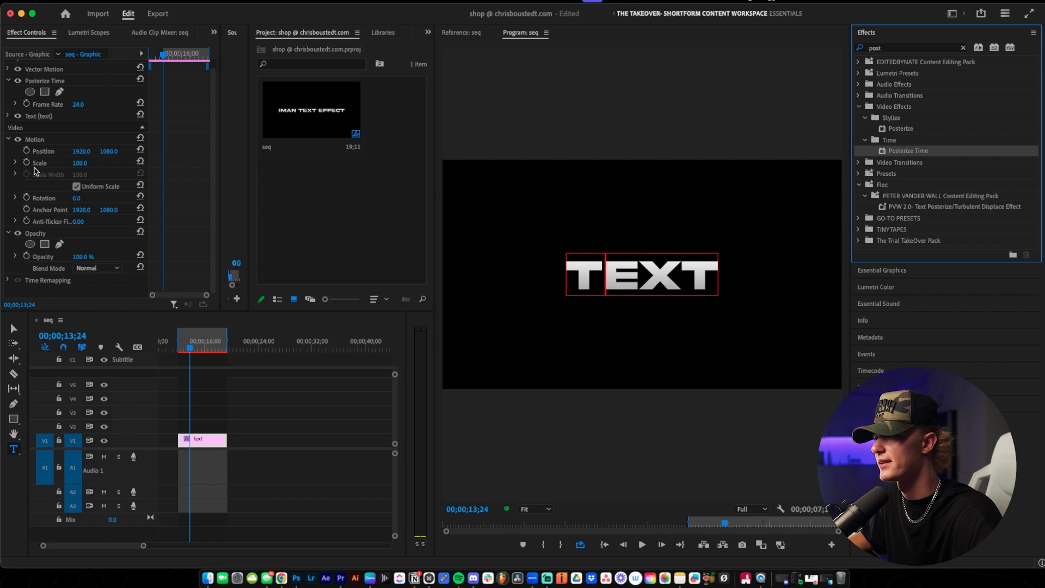
# Set the Posterize Time frame rate to 7 and collapse the effect's settings
pyautogui.click(86, 112)
pyautogui.write('7')
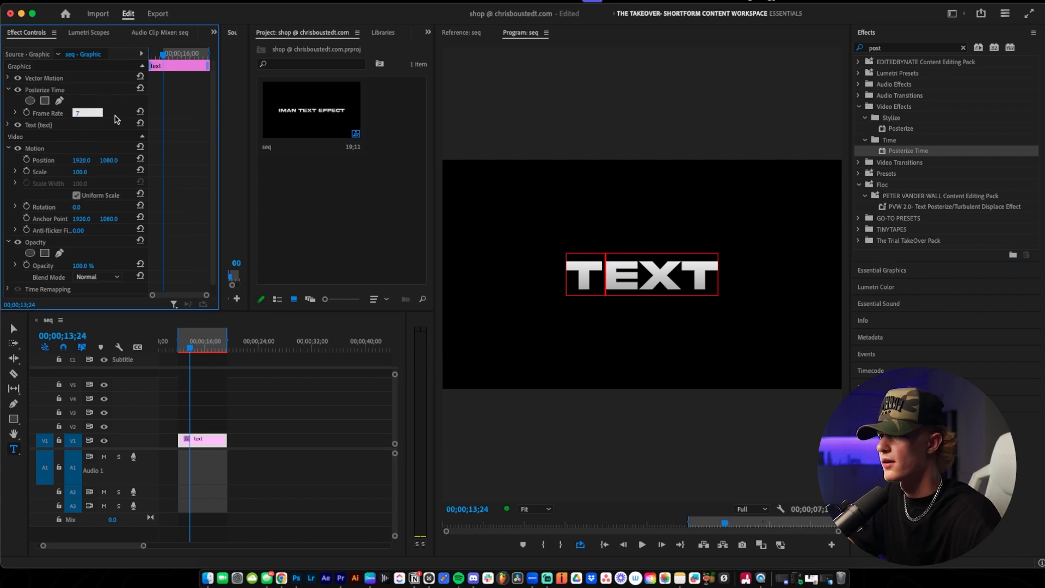
pyautogui.press('Return')
pyautogui.click(8, 90)
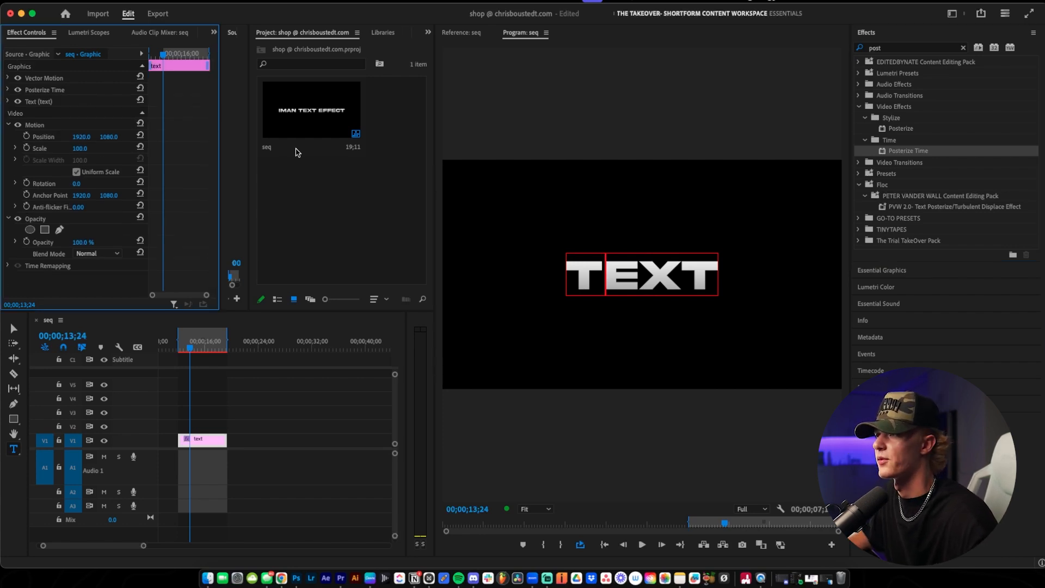
# Search the effects for "turb" and apply Turbulent Displace to the text clip
pyautogui.click(907, 48)
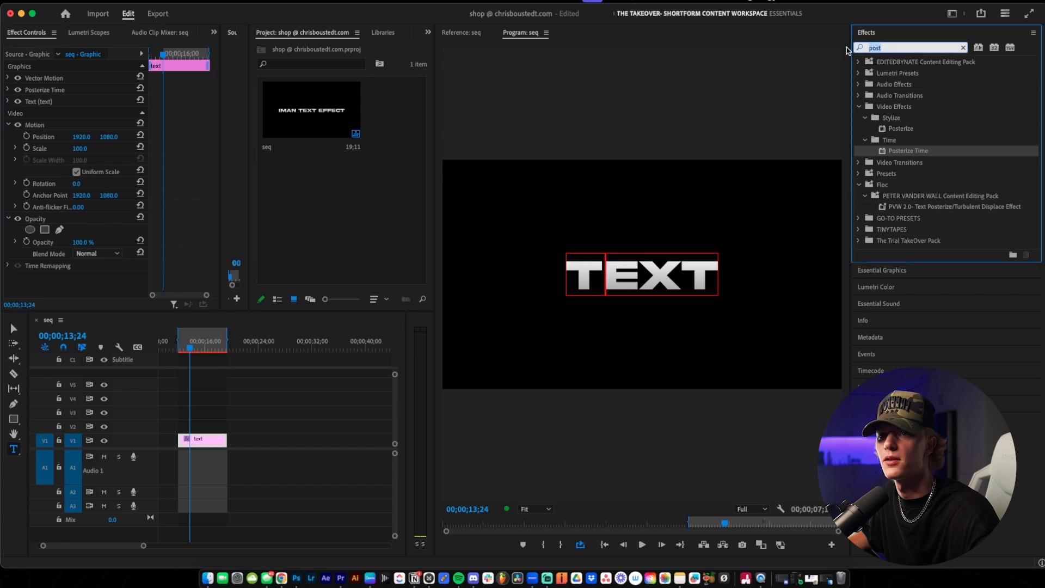
pyautogui.write('turb')
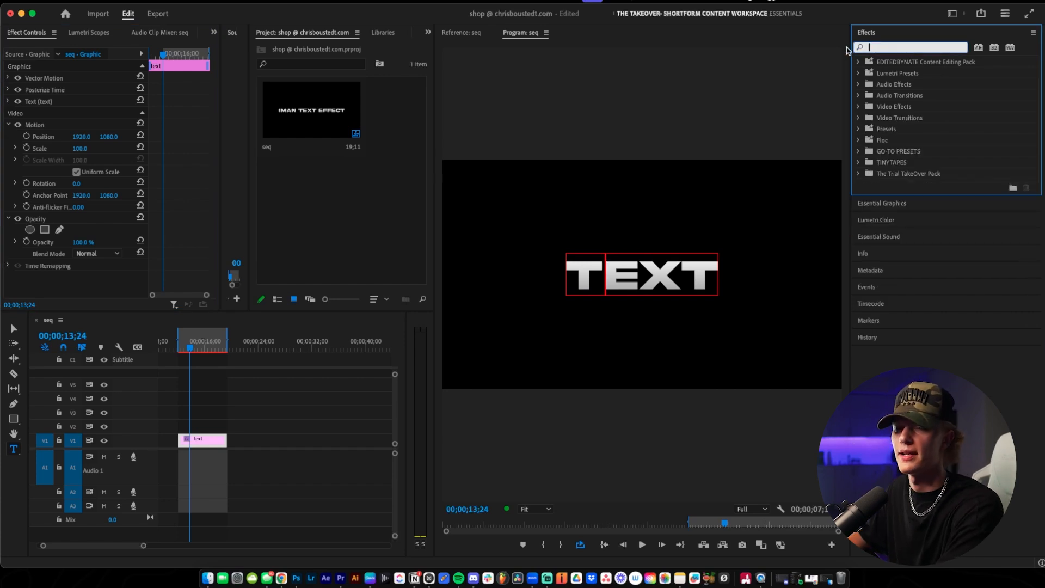
pyautogui.moveTo(915, 129); pyautogui.dragTo(201, 440)
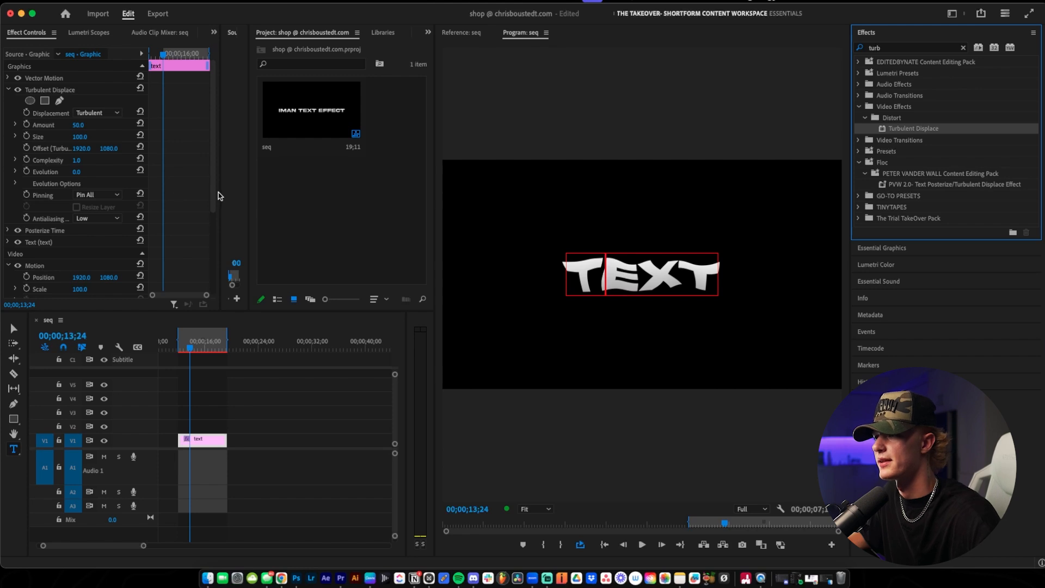
pyautogui.moveTo(163, 311); pyautogui.dragTo(163, 316)
# Roughen the text edges by setting the Turbulent Displace Amount to 49 and Size to 13
pyautogui.doubleClick(626, 275)
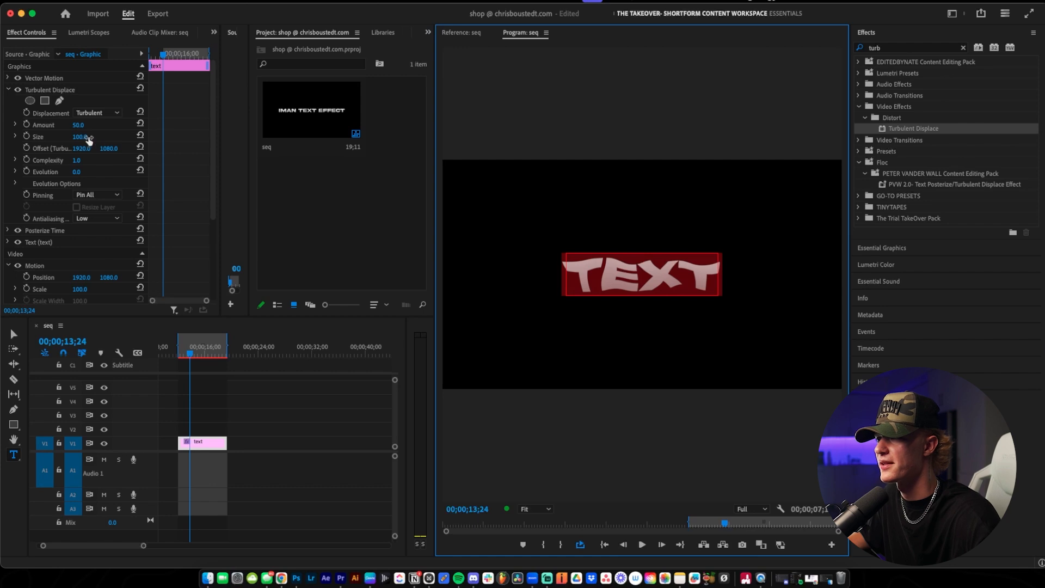
pyautogui.moveTo(82, 137); pyautogui.dragTo(86, 135)
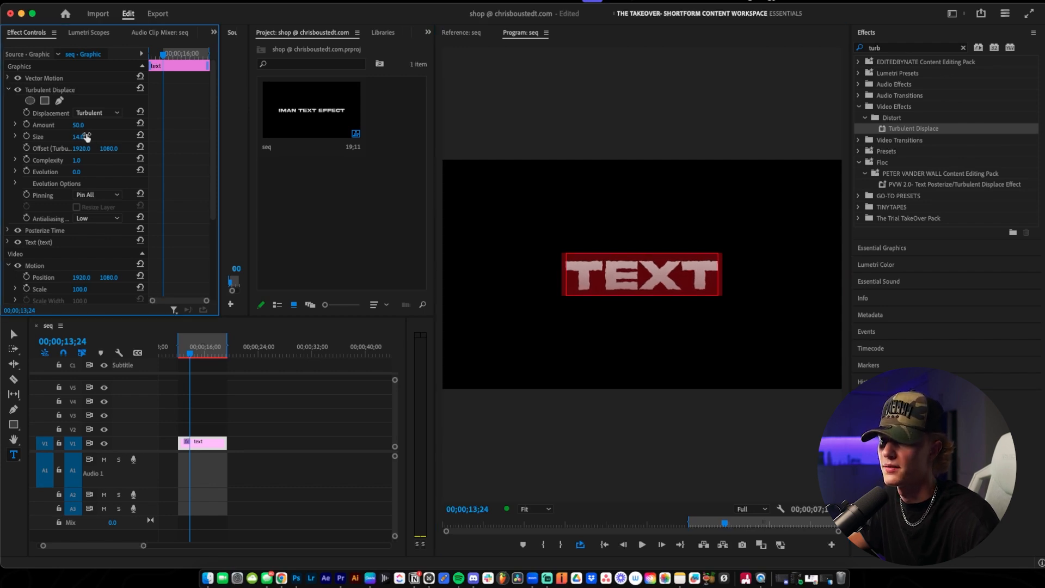
pyautogui.click(87, 135)
pyautogui.click(88, 123)
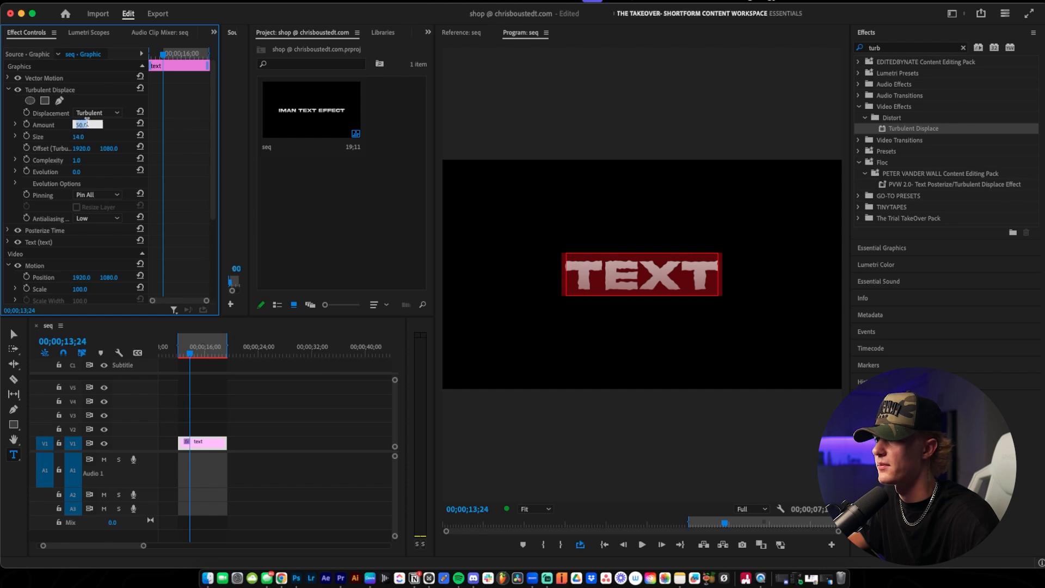
pyautogui.write('-90')
pyautogui.press('Return')
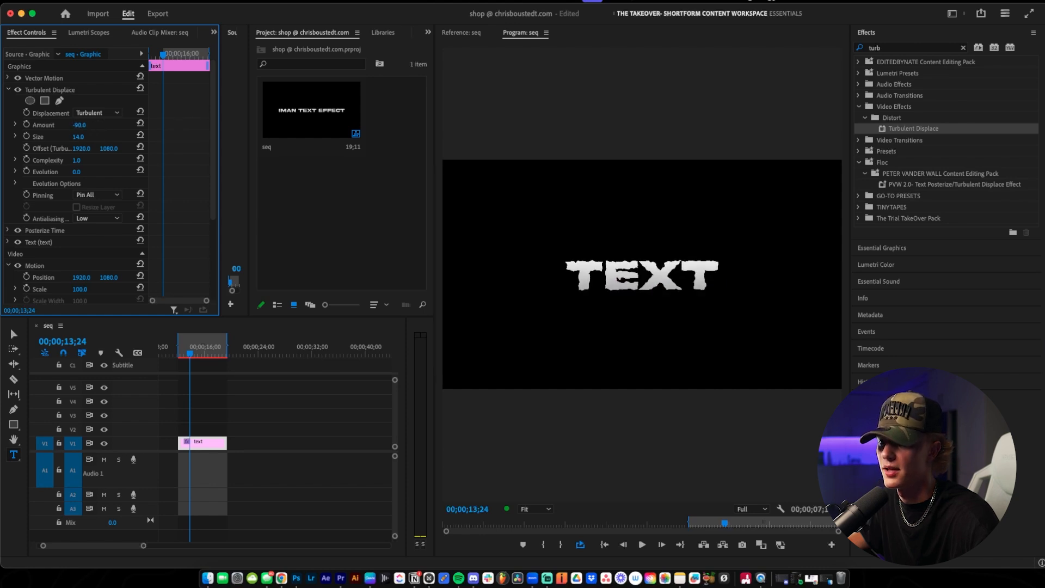
pyautogui.moveTo(81, 125); pyautogui.dragTo(182, 125)
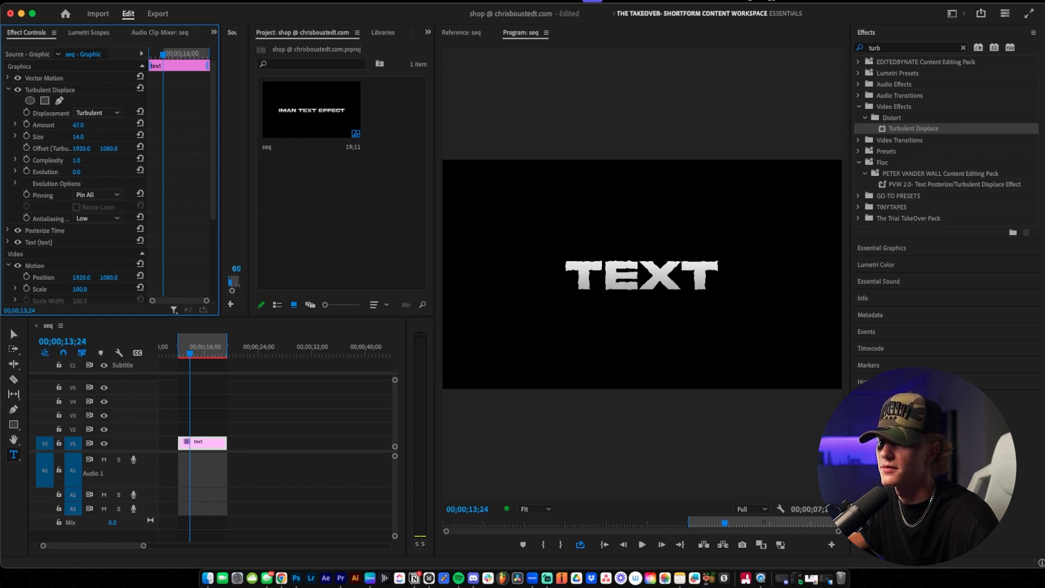
pyautogui.moveTo(80, 125); pyautogui.dragTo(78, 136)
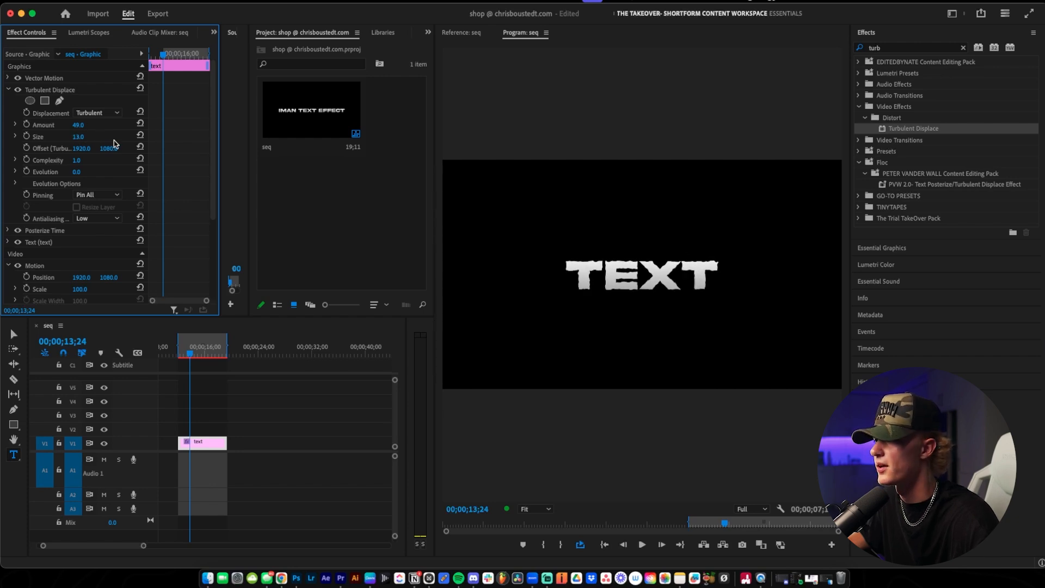
# Keyframe the Turbulent Displace Evolution from 0 at the clip's start to 2x81.0° at the clip's end
pyautogui.click(184, 355)
pyautogui.press('space')
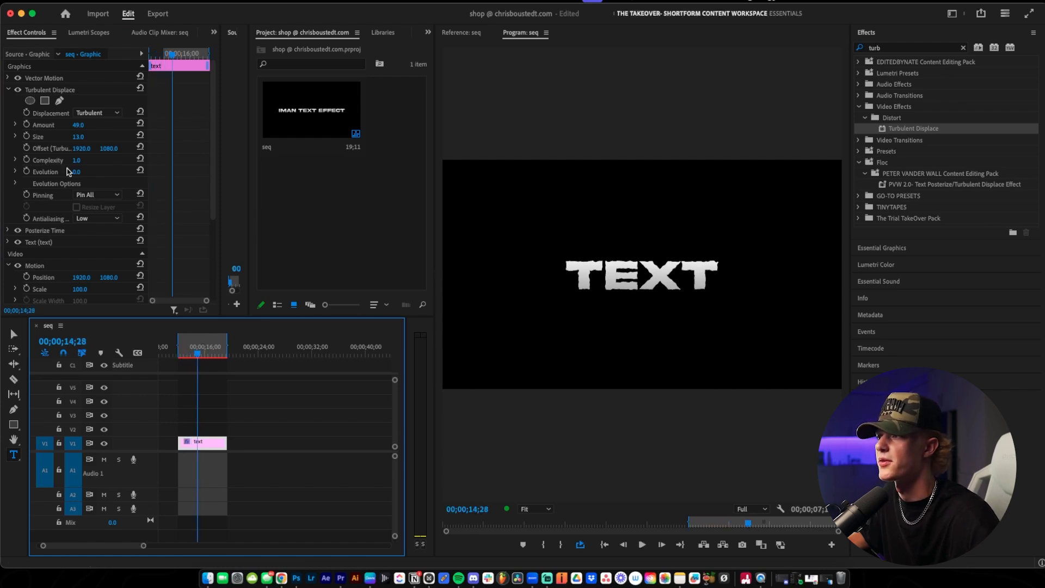
pyautogui.click(26, 171)
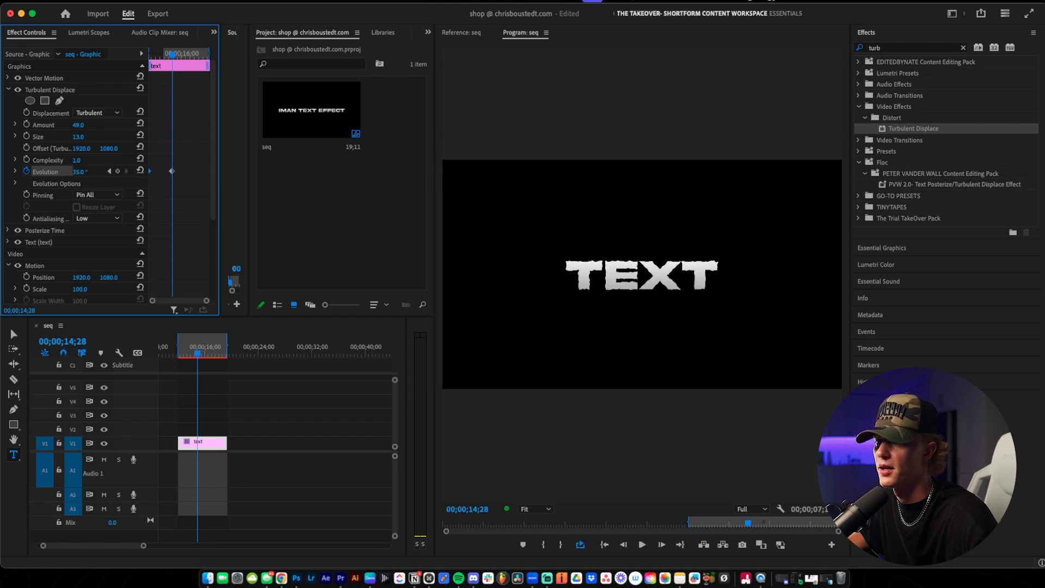
pyautogui.moveTo(81, 172); pyautogui.dragTo(566, 171)
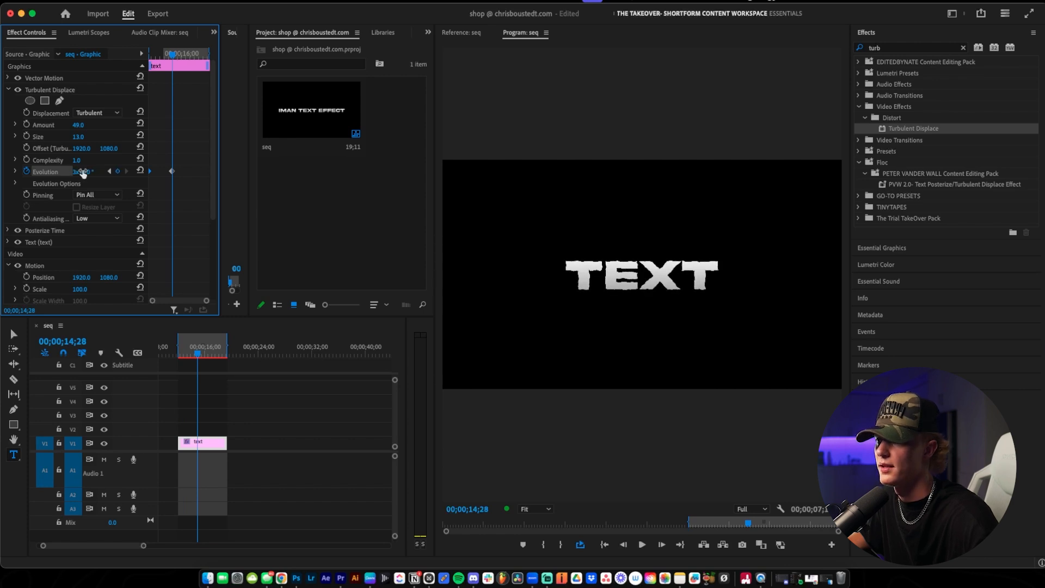
pyautogui.moveTo(82, 171); pyautogui.dragTo(33, 171)
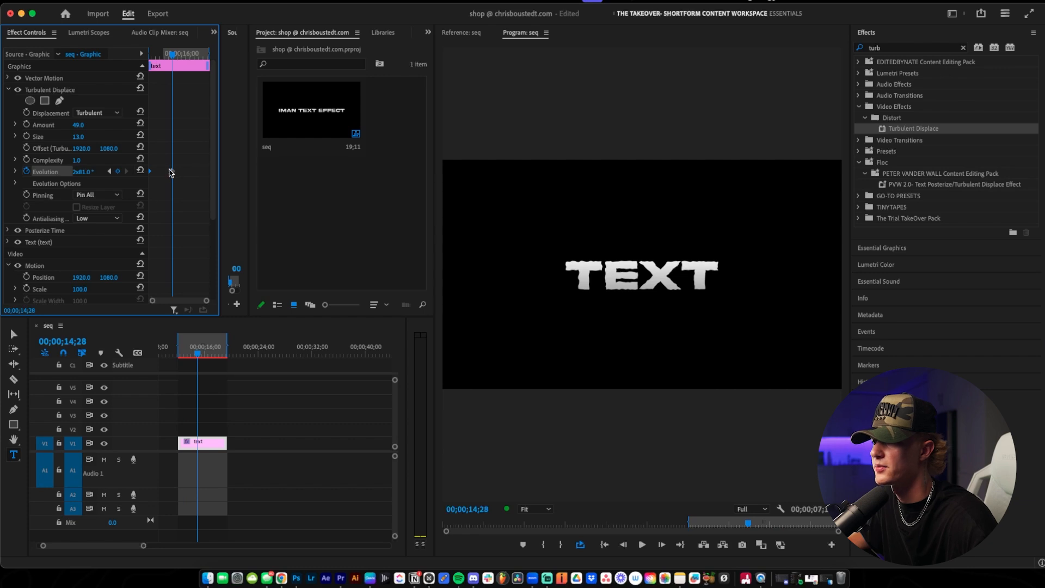
pyautogui.moveTo(172, 172); pyautogui.dragTo(207, 171)
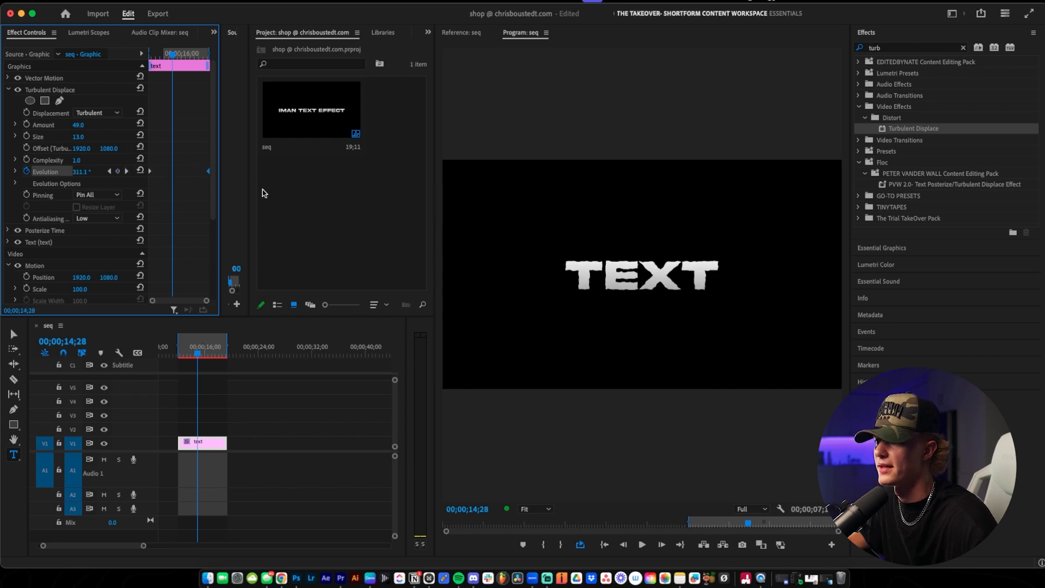
# Preview the text animation from near the clip's start in the maximized Program monitor, then restore the normal layout
pyautogui.moveTo(197, 352); pyautogui.dragTo(182, 352)
pyautogui.press('`')
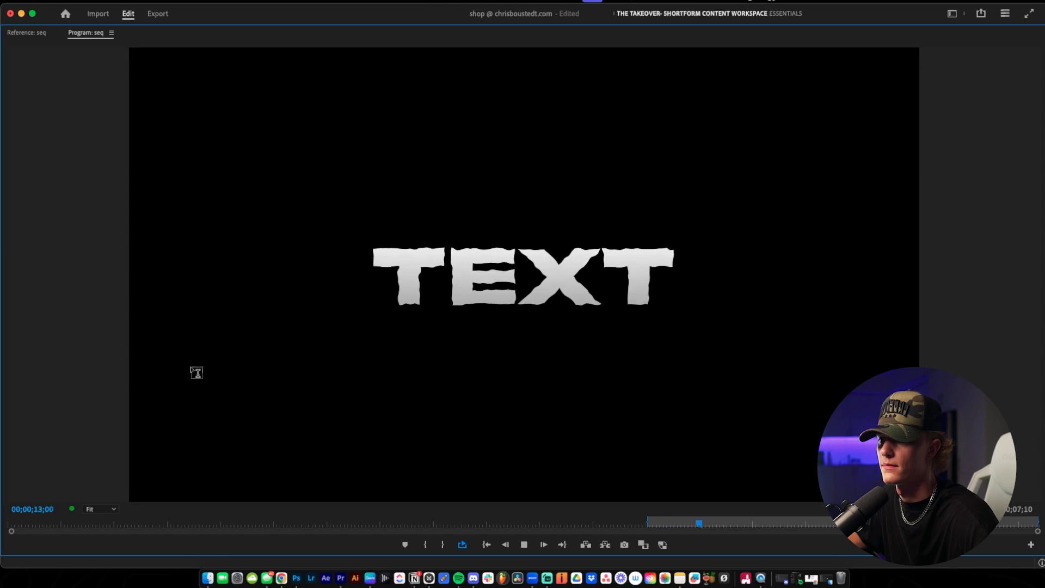
pyautogui.press('space')
pyautogui.press('`')
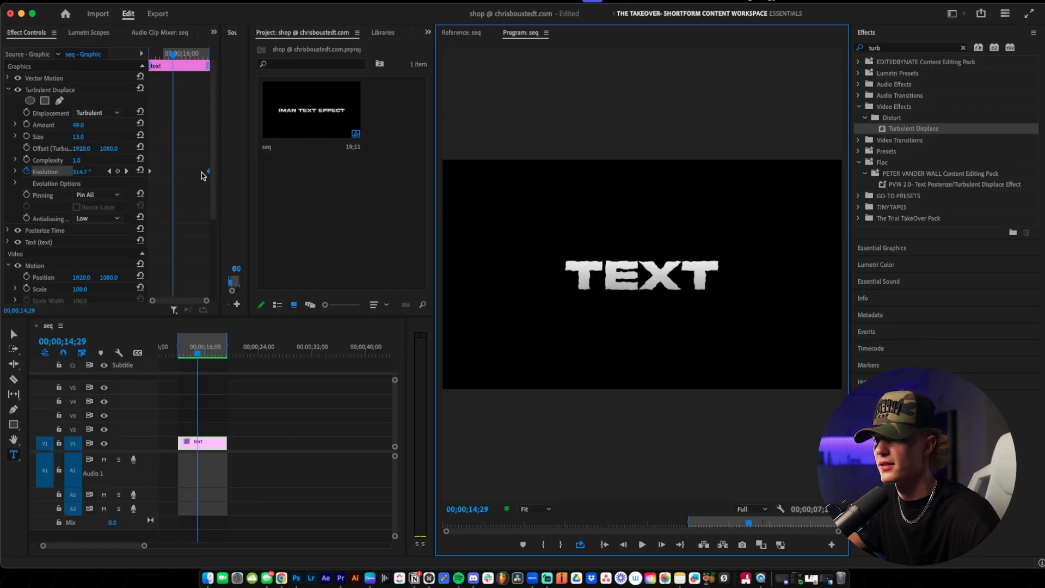
# Raise the ending Turbulent Displace Evolution keyframe to 5x157.0° at the playhead, and return that keyframe to the clip's end
pyautogui.moveTo(208, 172); pyautogui.dragTo(172, 172)
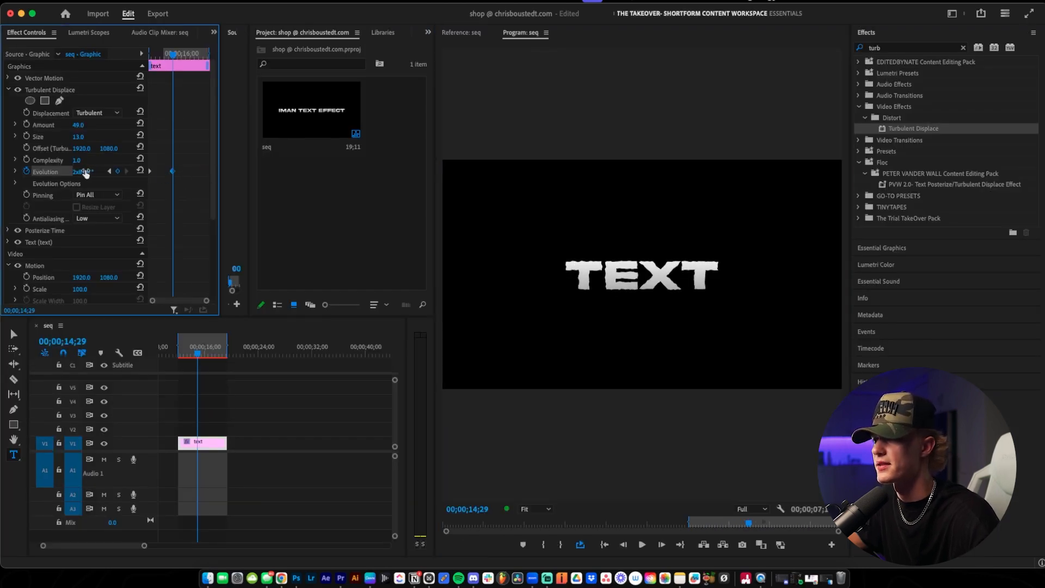
pyautogui.moveTo(87, 172); pyautogui.dragTo(648, 172)
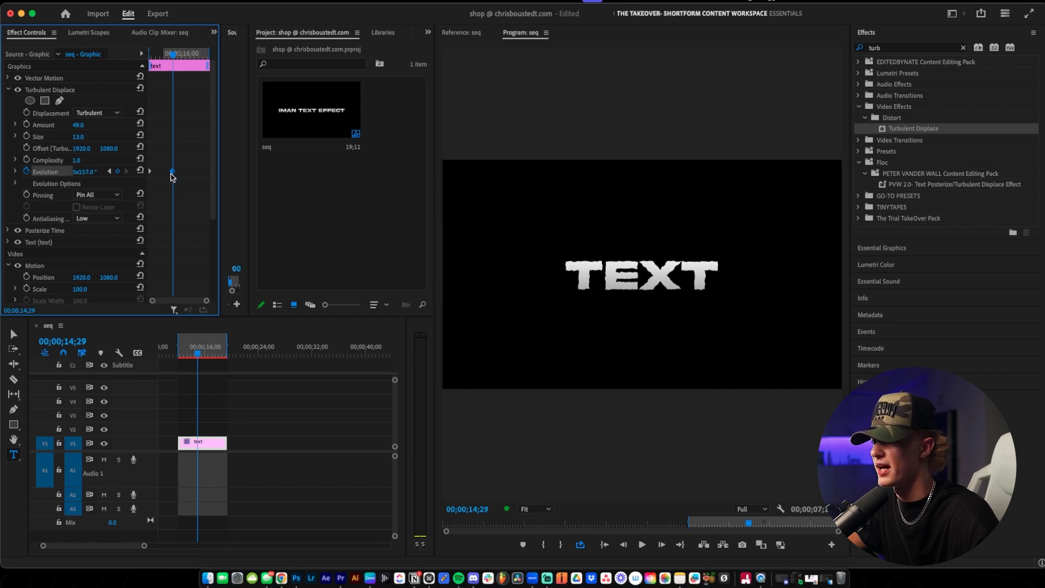
pyautogui.moveTo(172, 172); pyautogui.dragTo(208, 172)
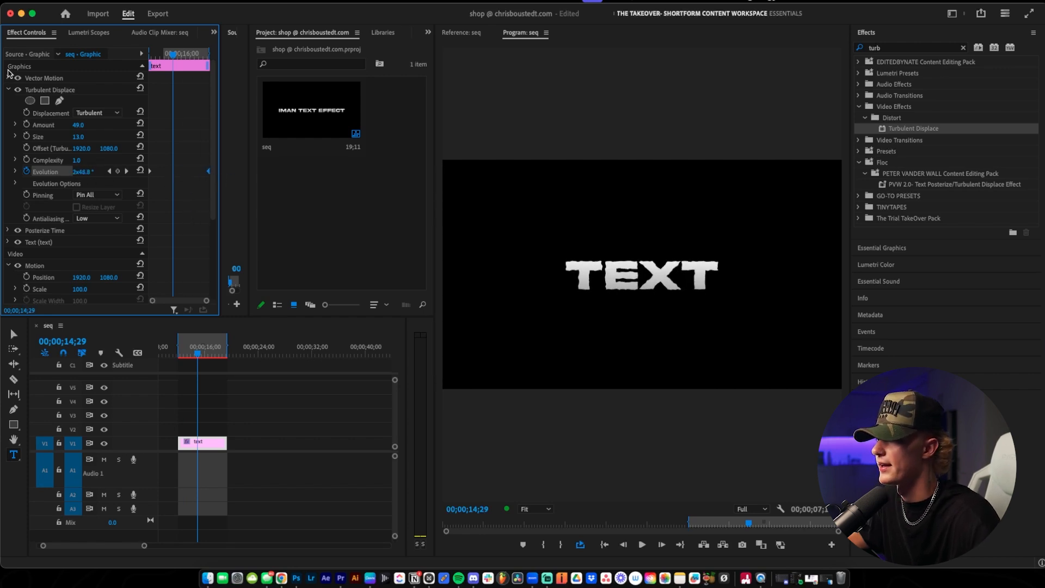
# Collapse Turbulent Displace, move Posterize Time above it in the effect order, and preview the animation in the maximized Program monitor
pyautogui.click(9, 89)
pyautogui.click(54, 102)
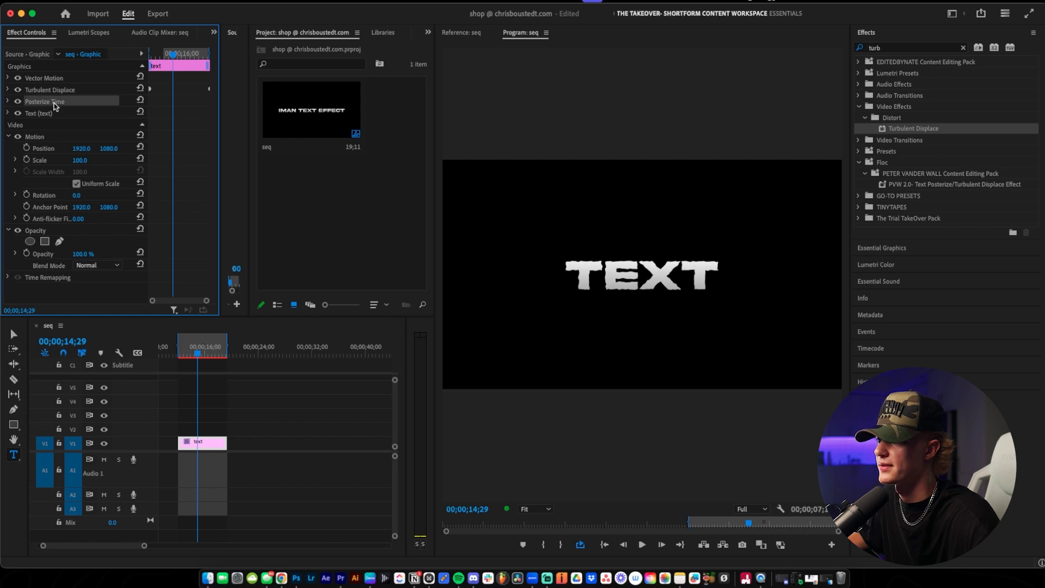
pyautogui.moveTo(54, 102); pyautogui.dragTo(53, 86)
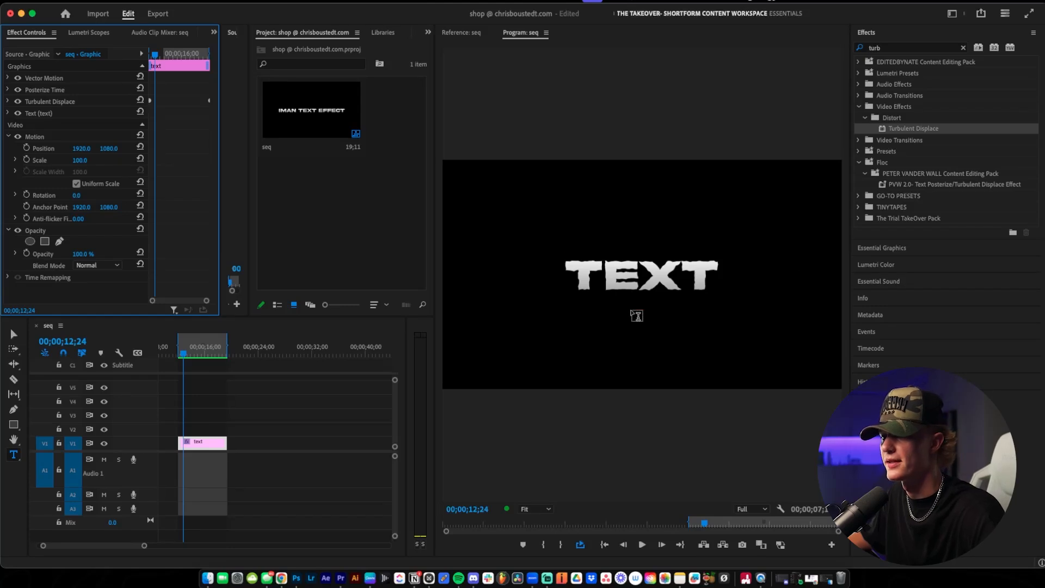
pyautogui.press('`')
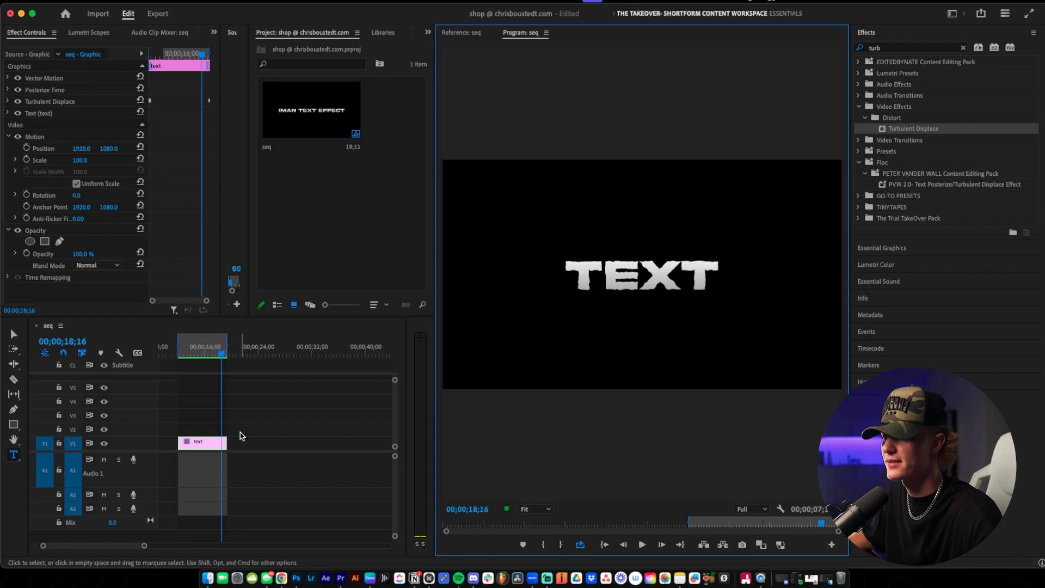
# Search the effects for "noise" and apply the Noise effect from Noise & Grain to the text clip
pyautogui.doubleClick(896, 48)
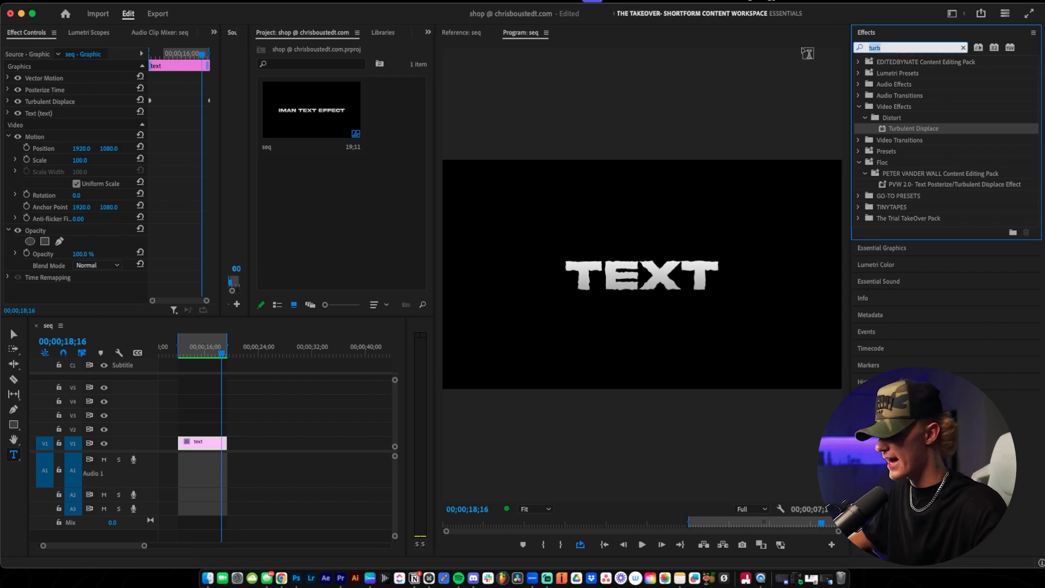
pyautogui.write('noise')
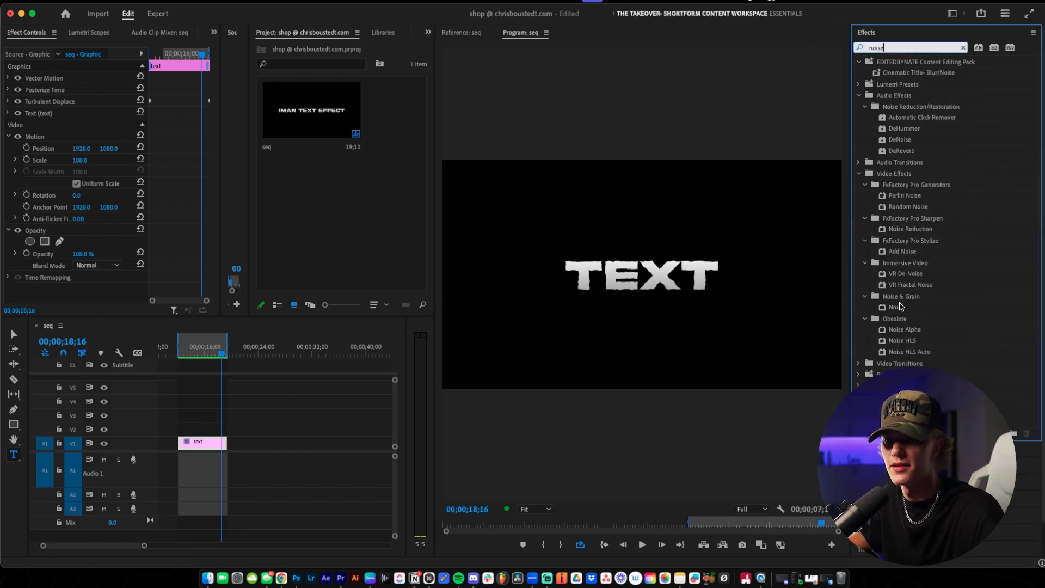
pyautogui.moveTo(899, 307); pyautogui.dragTo(216, 438)
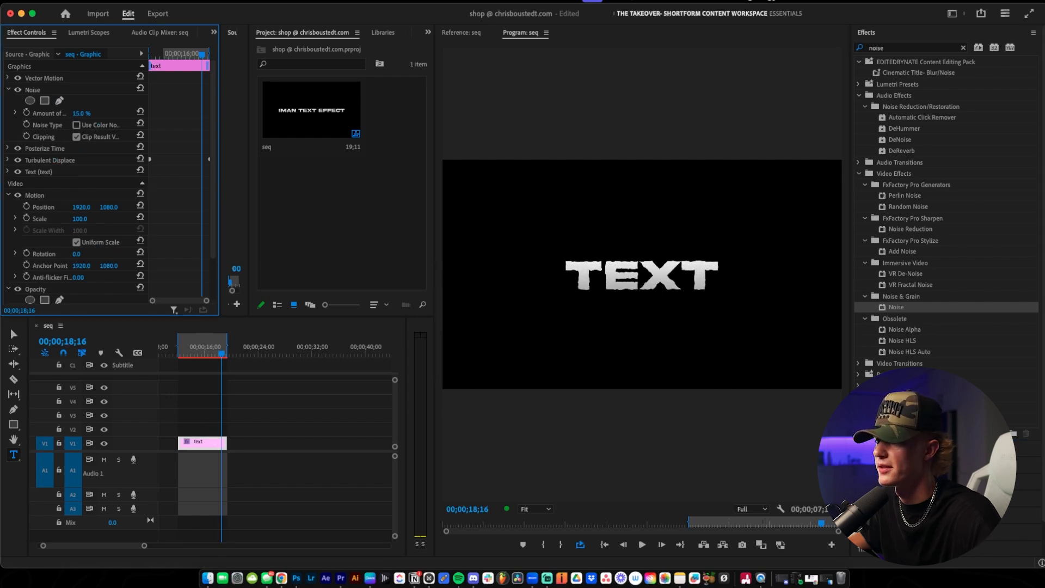
# Raise the Noise amount to 28%, checking the grain on the text in the maximized Program monitor
pyautogui.press('`')
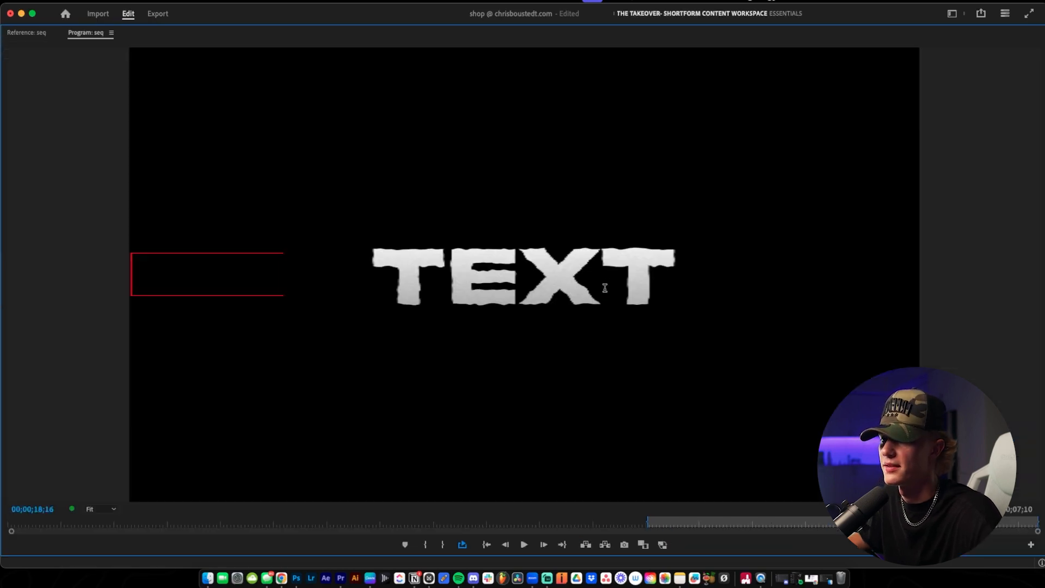
pyautogui.press('`')
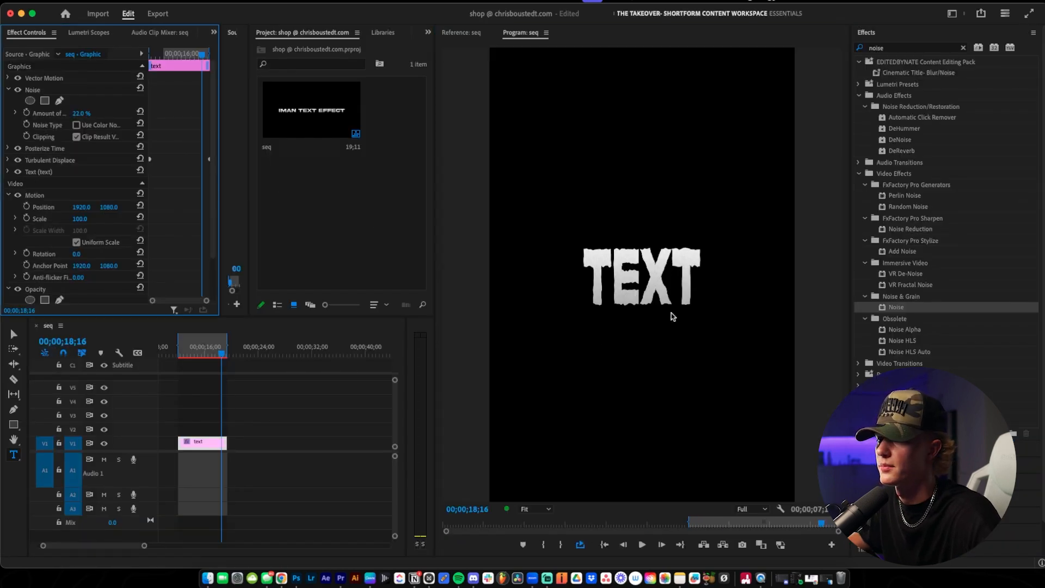
pyautogui.press('`')
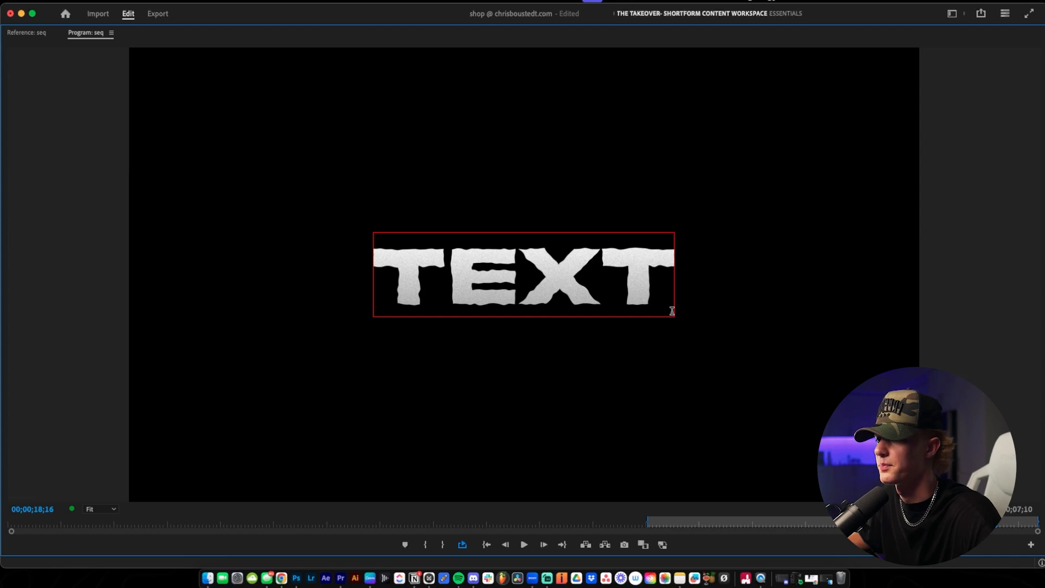
pyautogui.press('`')
pyautogui.press('`')
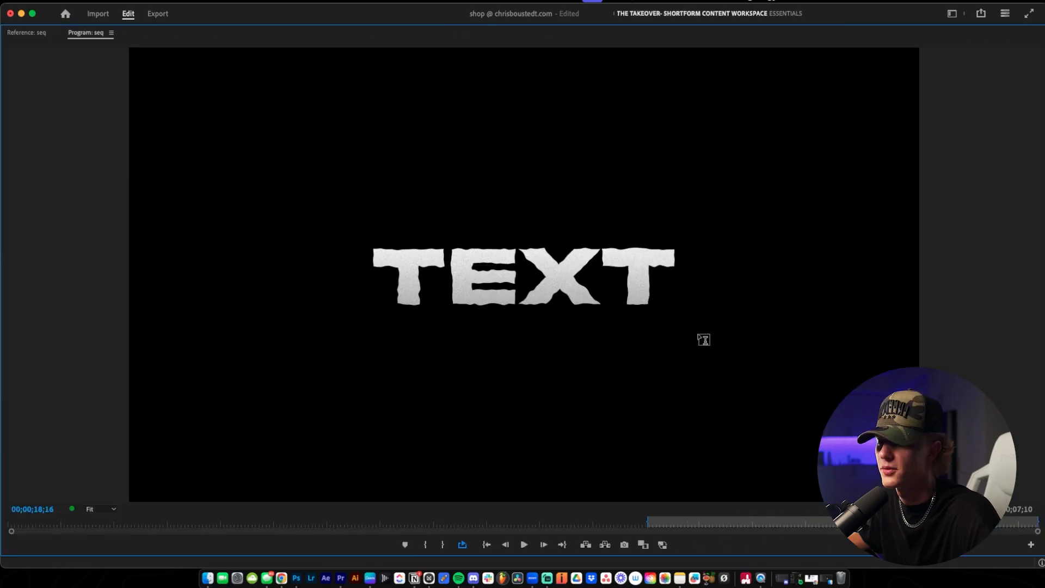
pyautogui.press('`')
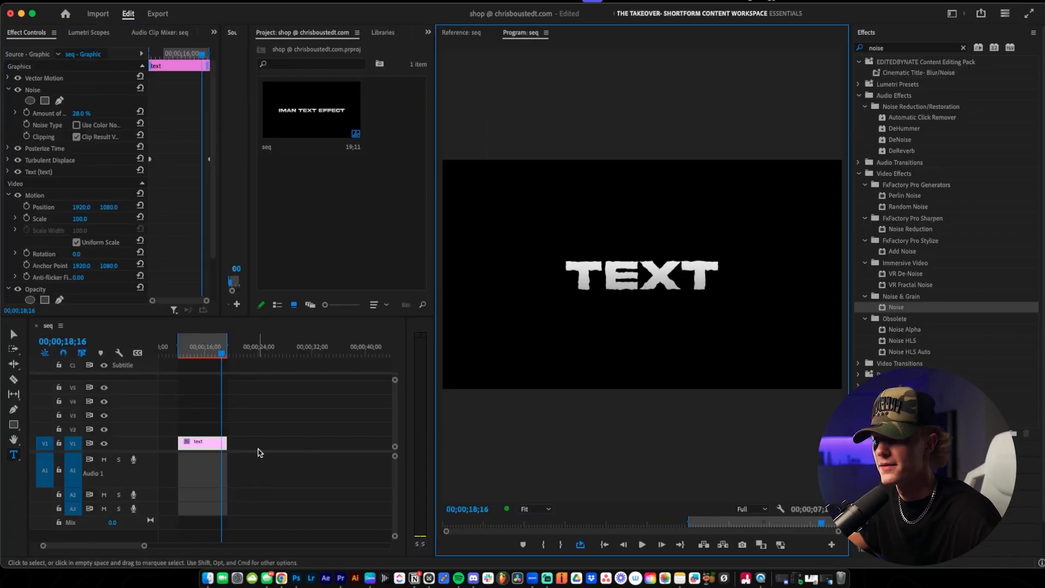
# Set up a preset named "Jitter animation IMAN" from Noise, Posterize Time and Turbulent Displace, and dismiss it without saving
pyautogui.click(201, 249)
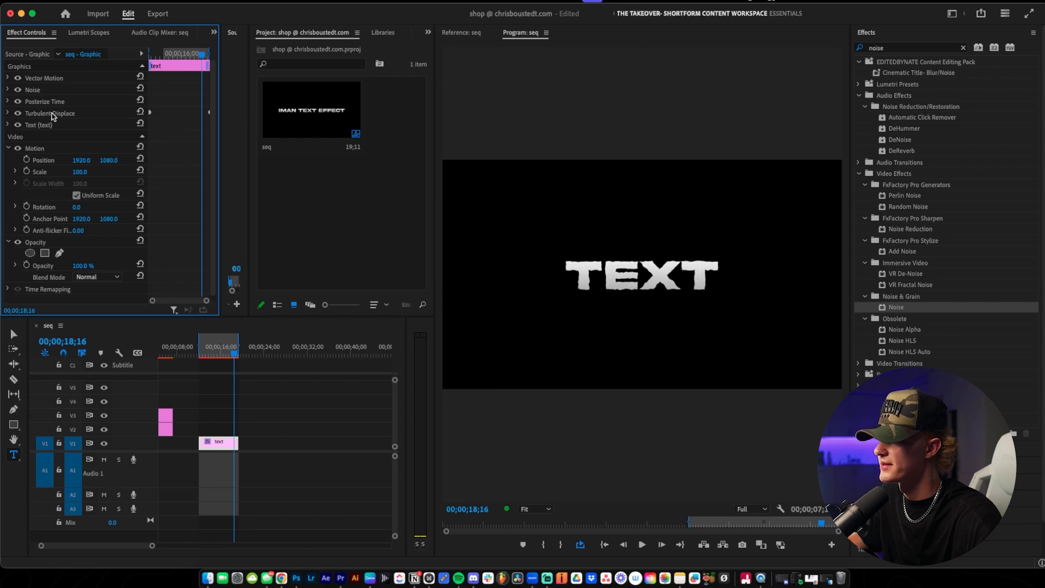
pyautogui.click(79, 113)
pyautogui.keyDown('super'); pyautogui.click(71, 103); pyautogui.keyUp('super')
pyautogui.keyDown('super'); pyautogui.click(50, 91); pyautogui.keyUp('super')
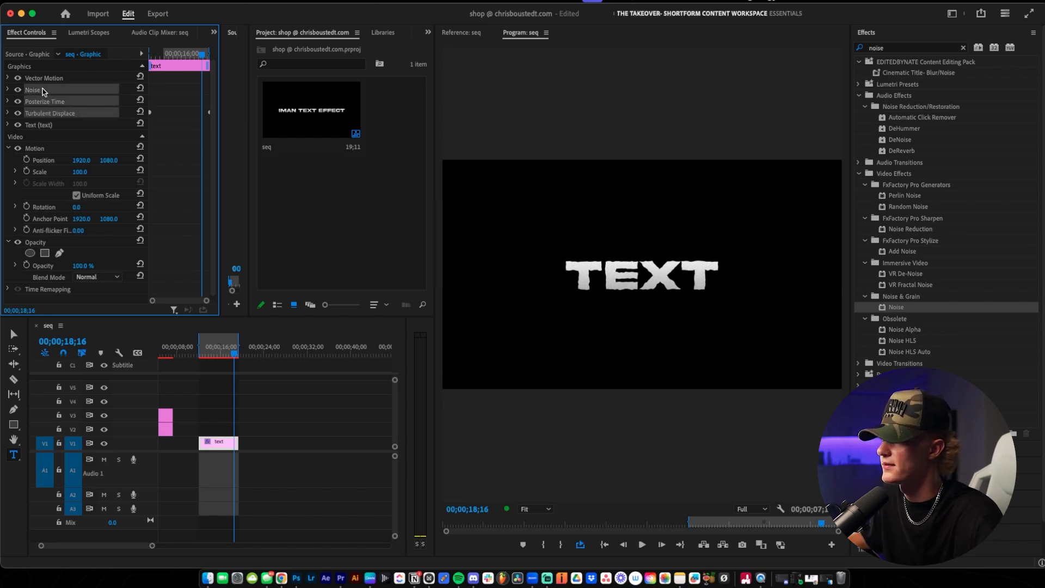
pyautogui.rightClick(44, 92)
pyautogui.click(64, 113)
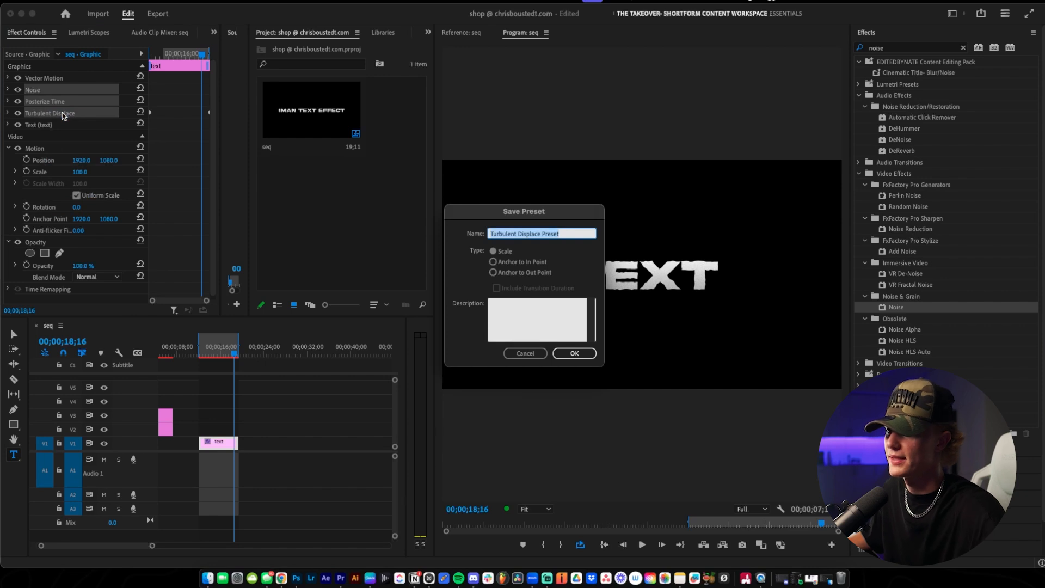
pyautogui.press('BackSpace')
pyautogui.write('Jitter an')
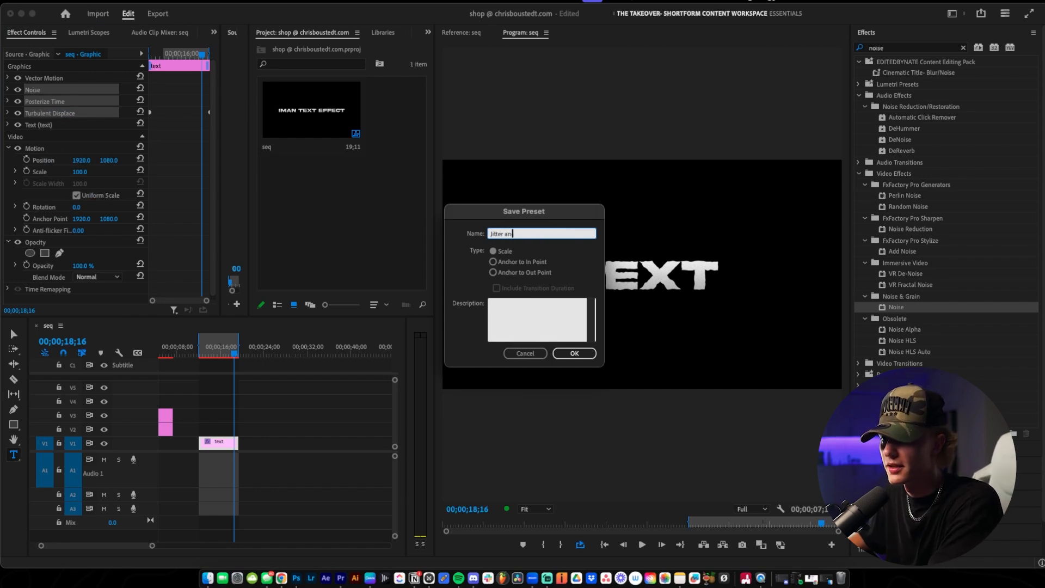
pyautogui.write('imation IMAN')
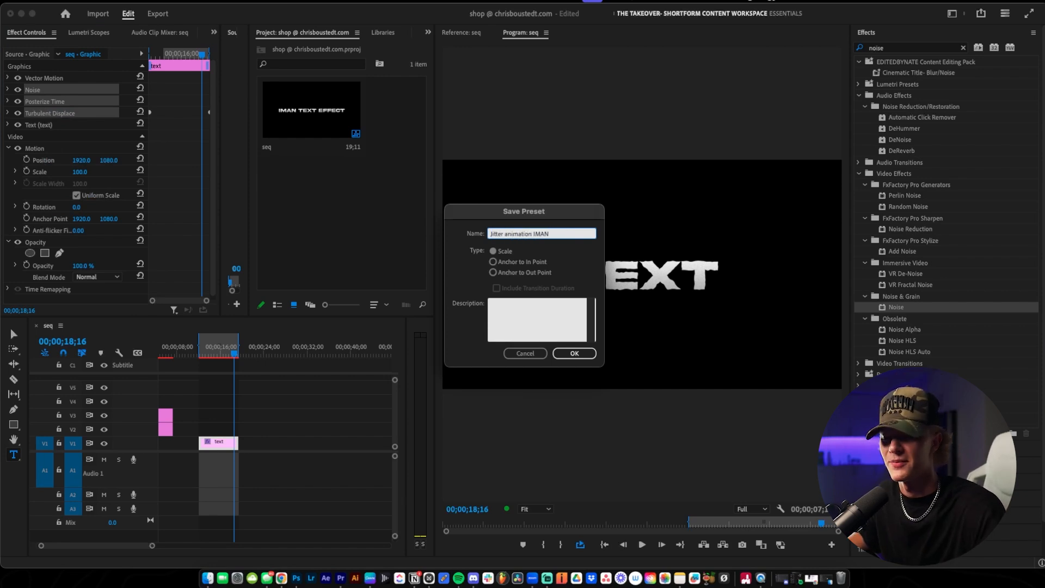
pyautogui.click(526, 354)
# Search the effects for "takeover" and locate the "TakeOver- 3. Jitter Animation" preset
pyautogui.moveTo(918, 48); pyautogui.dragTo(843, 45)
pyautogui.press('BackSpace')
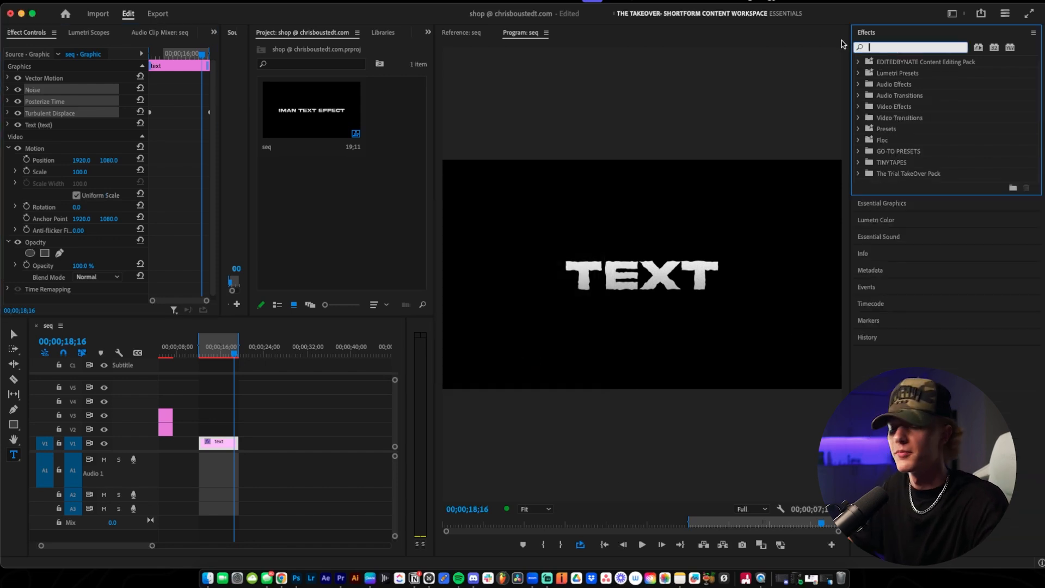
pyautogui.write('takeover')
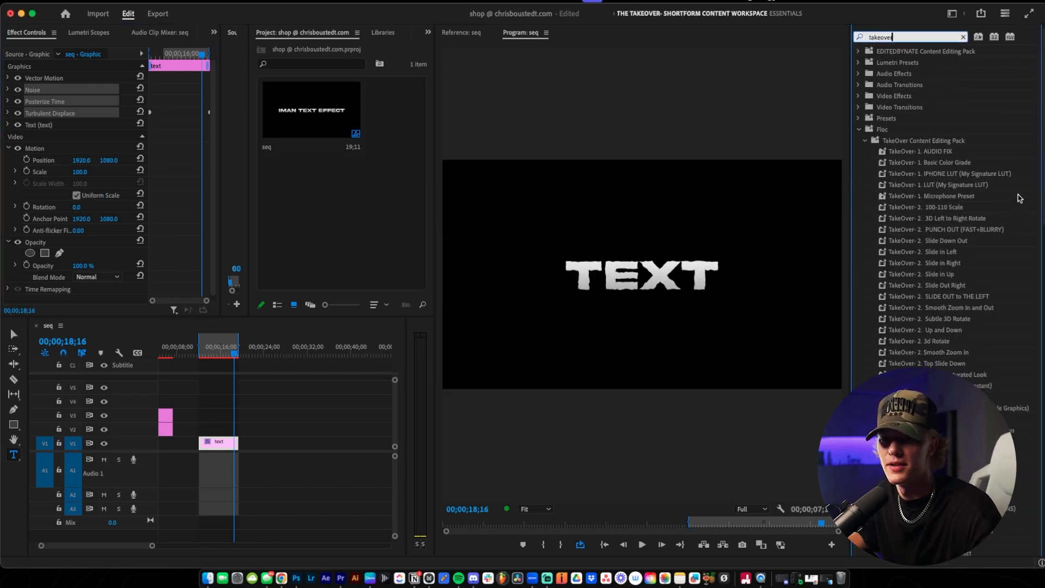
pyautogui.scroll(-8, 980, 218)
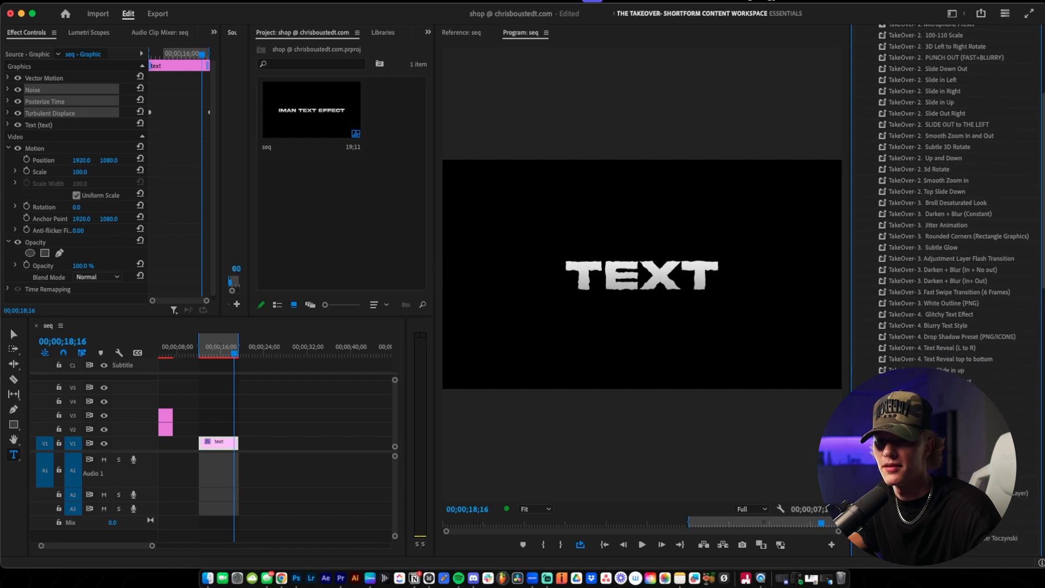
pyautogui.scroll(1, 957, 201)
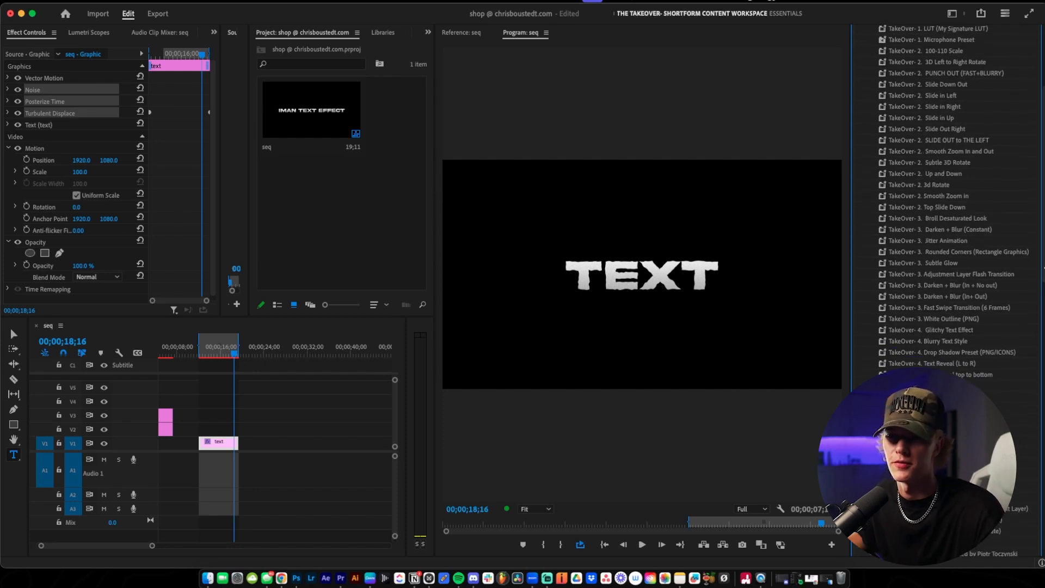
pyautogui.moveTo(1043, 257); pyautogui.dragTo(1043, 255)
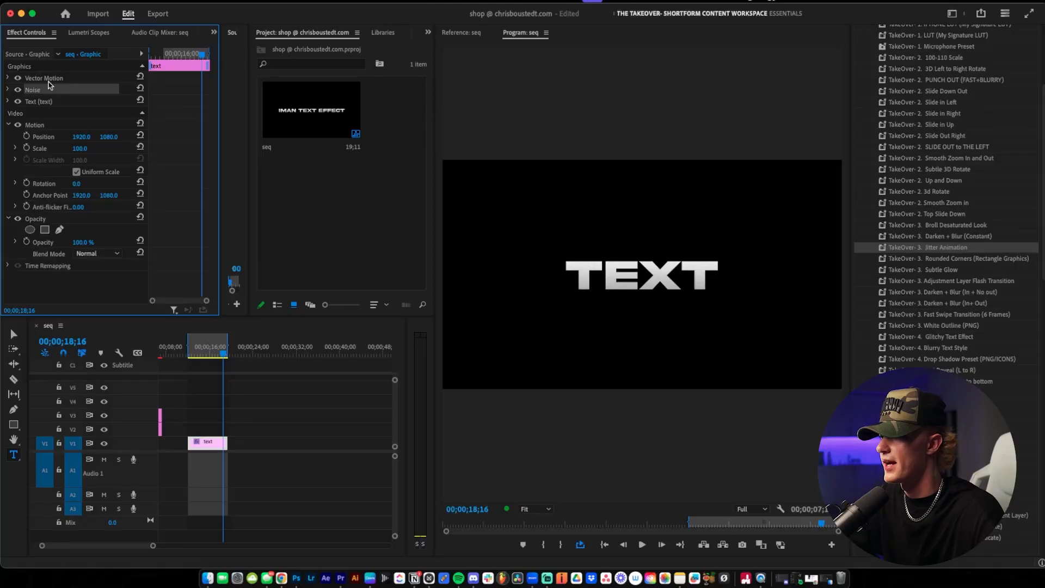
# Remove the remaining Noise effect from the text clip and apply the "TakeOver- 3. Jitter Animation" preset to it
pyautogui.press('Delete')
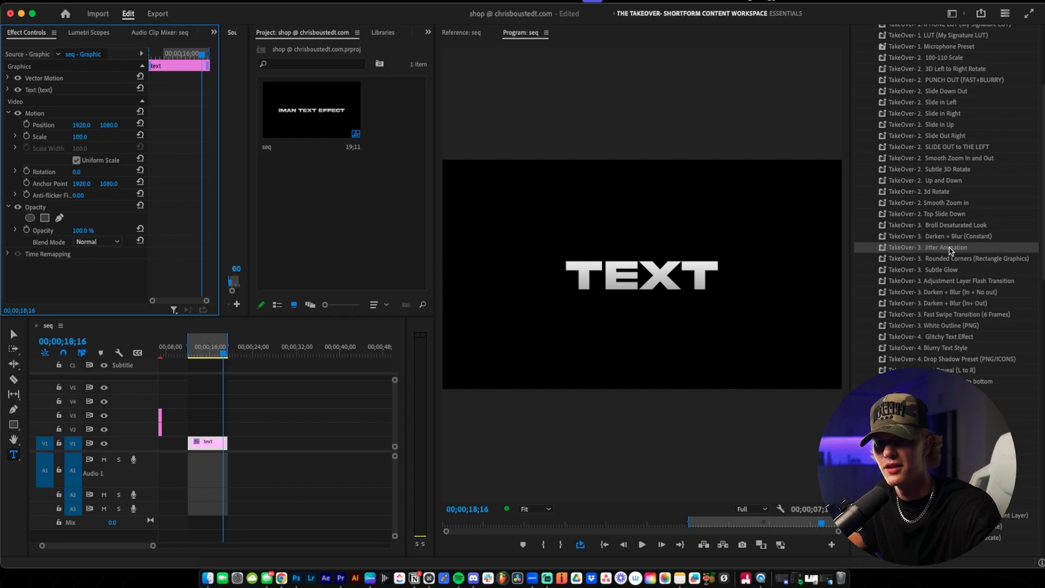
pyautogui.moveTo(950, 250); pyautogui.dragTo(349, 365)
pyautogui.moveTo(207, 440); pyautogui.dragTo(212, 444)
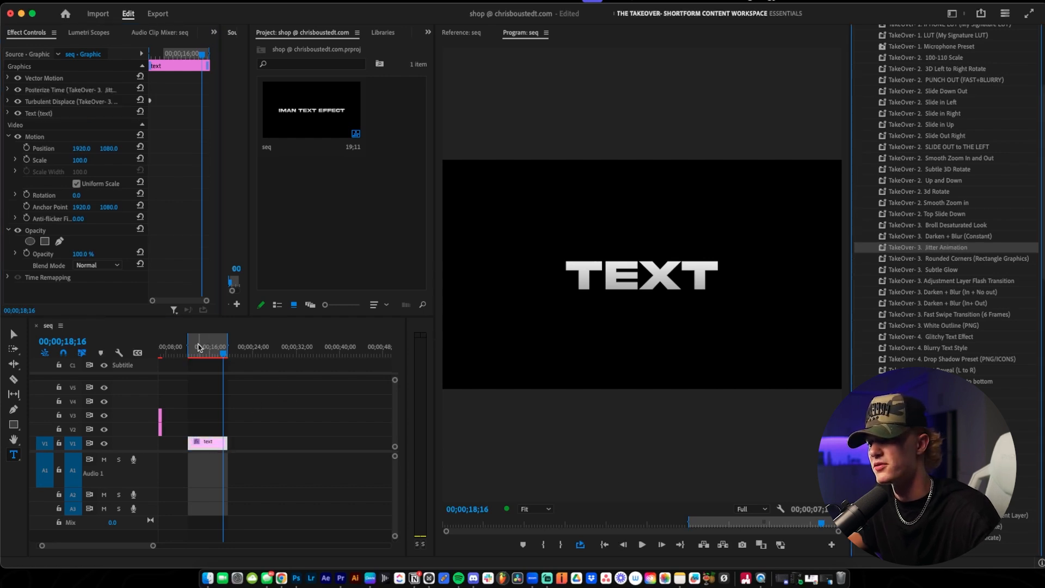
# Render and play the preset's text animation in the maximized Program monitor, and restore the normal layout
pyautogui.press('Return')
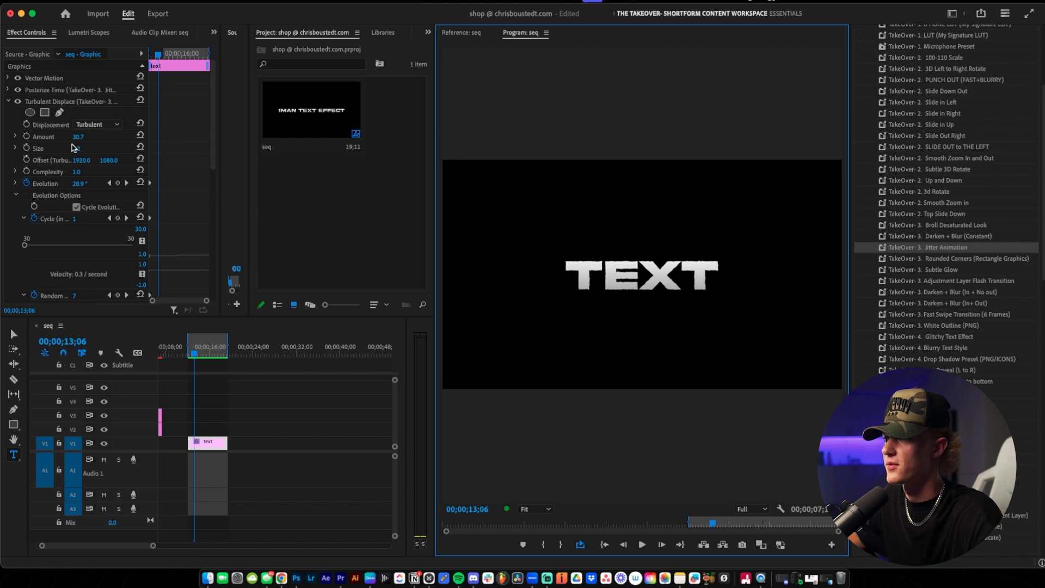
pyautogui.press('`')
pyautogui.press('space')
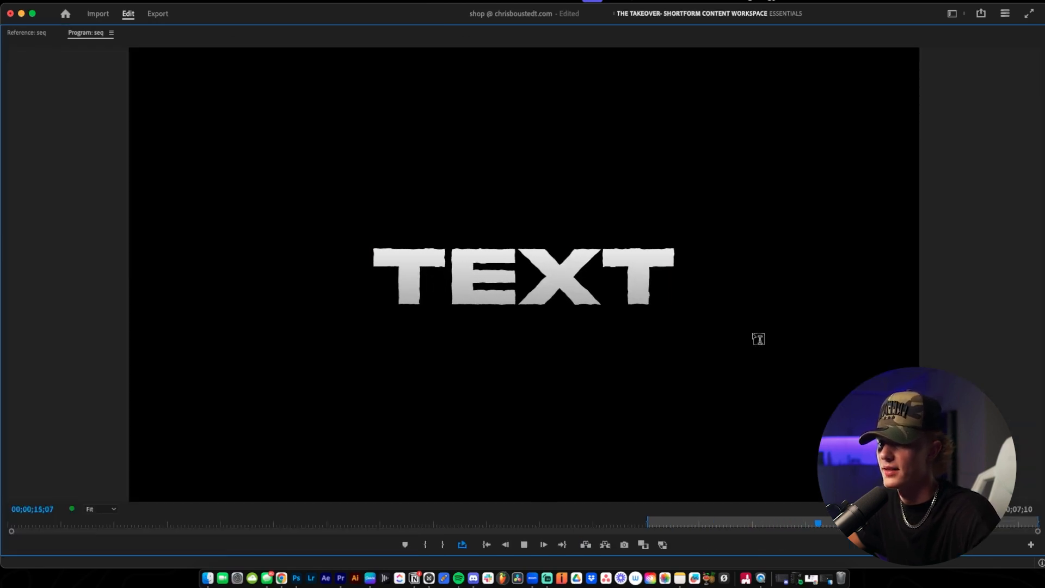
pyautogui.press('`')
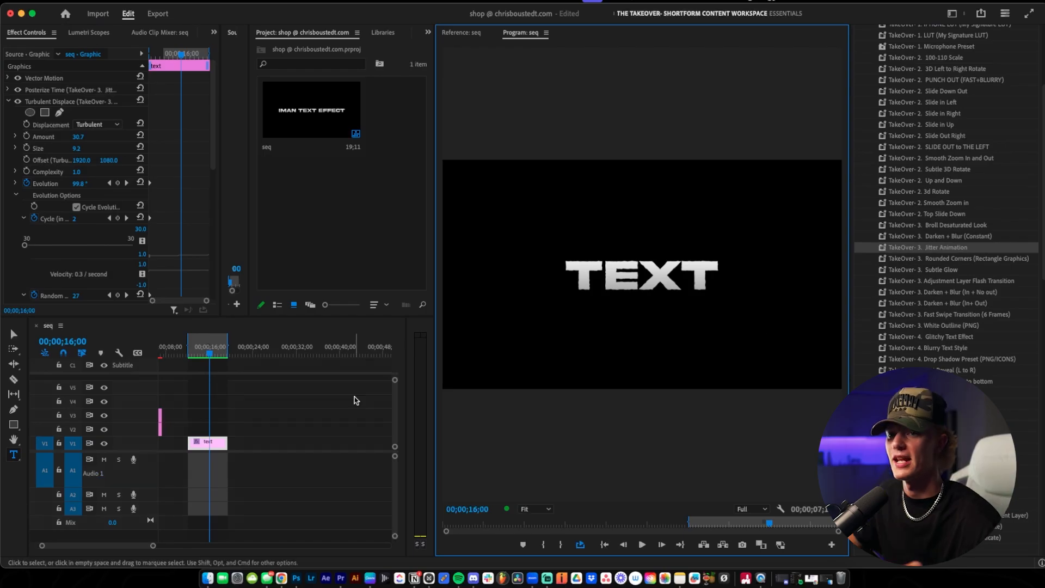